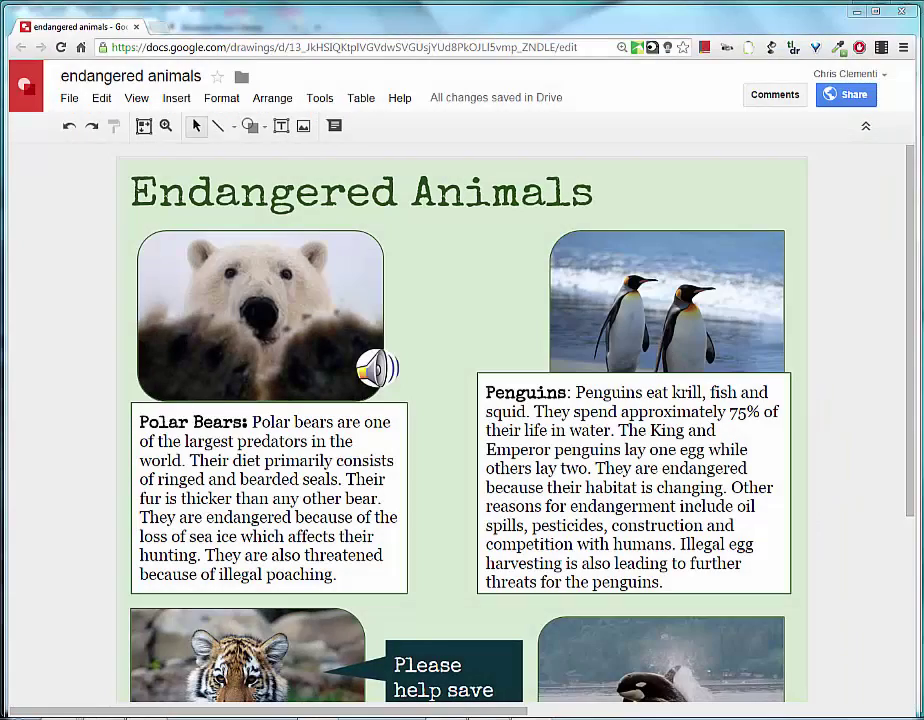
- Sign in to the school Google account from the Google Search homepage
mouse_move(916, 424)
left_mouse_down()
mouse_move(889, 602)
mouse_move(905, 330)
left_mouse_up()
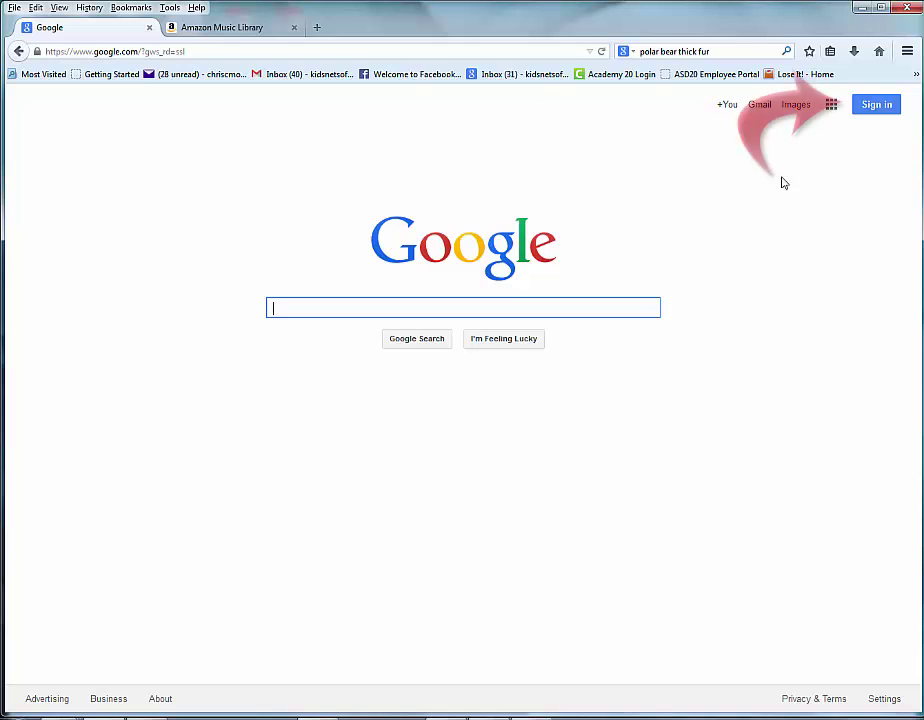
left_click(875, 106)
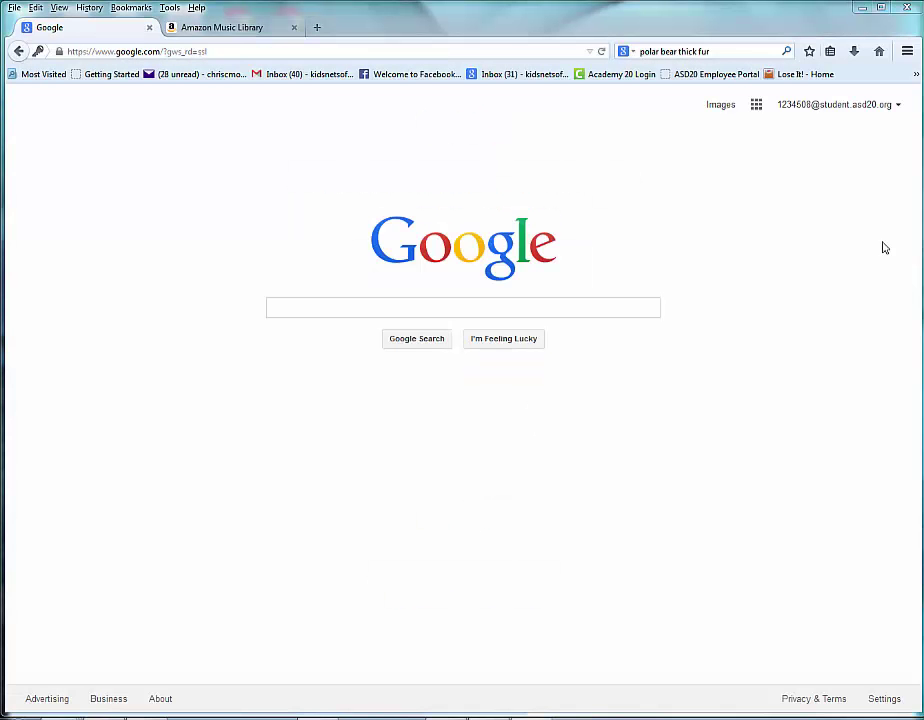
- Go to Google Drive and enter Classroom > Computer Design Period 5
left_click(756, 106)
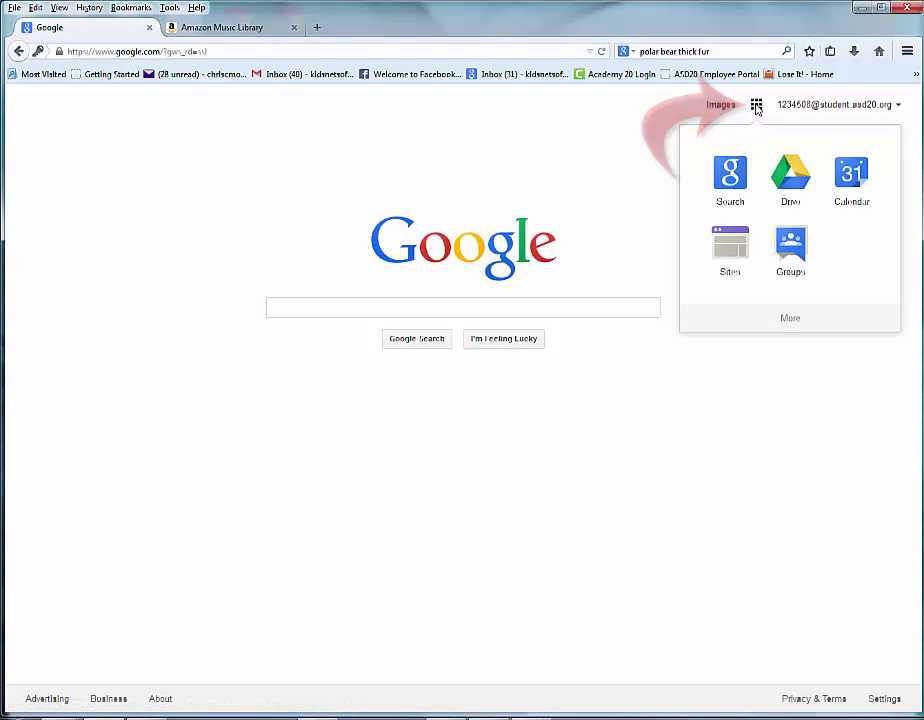
left_click(792, 190)
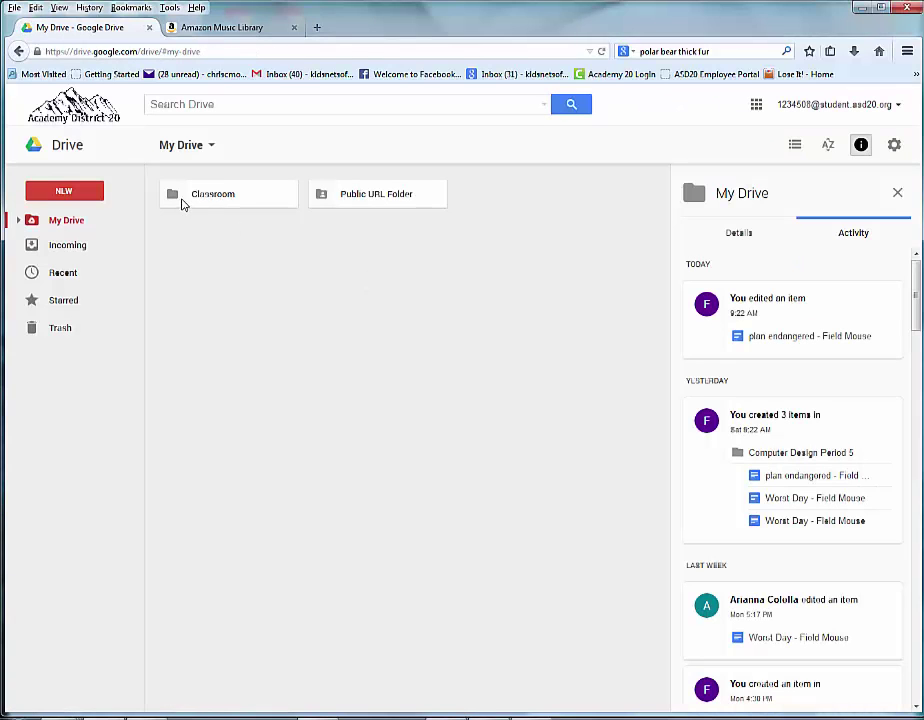
double_click(212, 195)
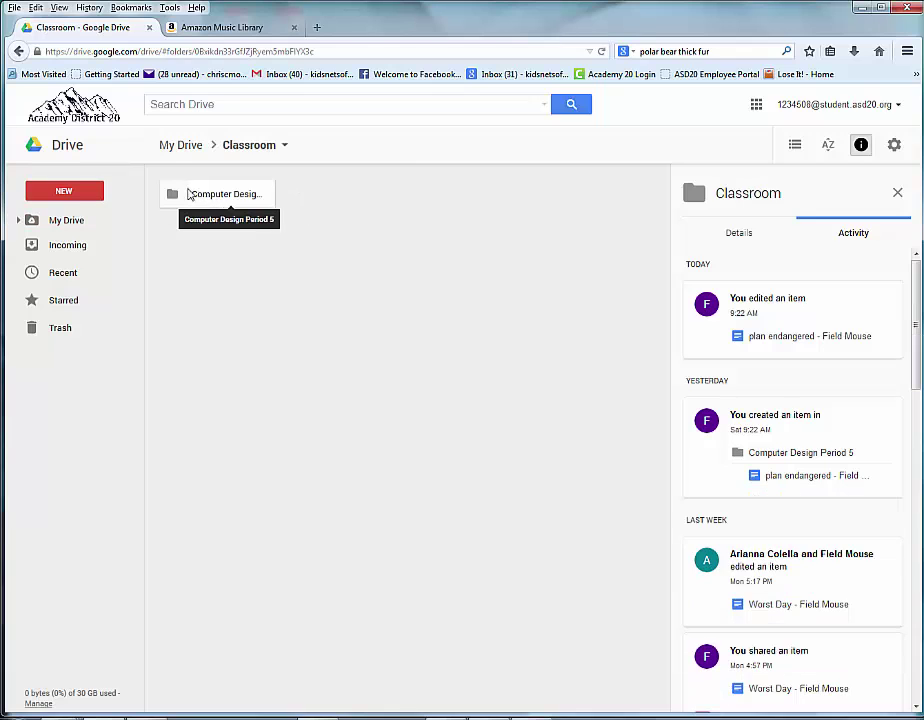
double_click(221, 196)
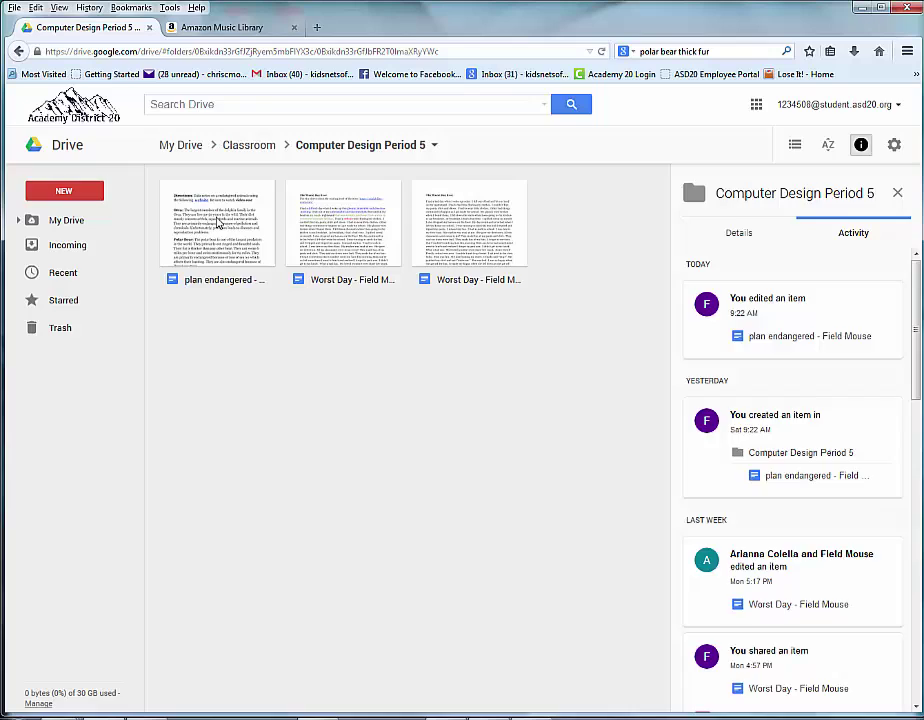
- Check the endangered animals planning notes, then create a new Google Drawings file in the folder
double_click(218, 222)
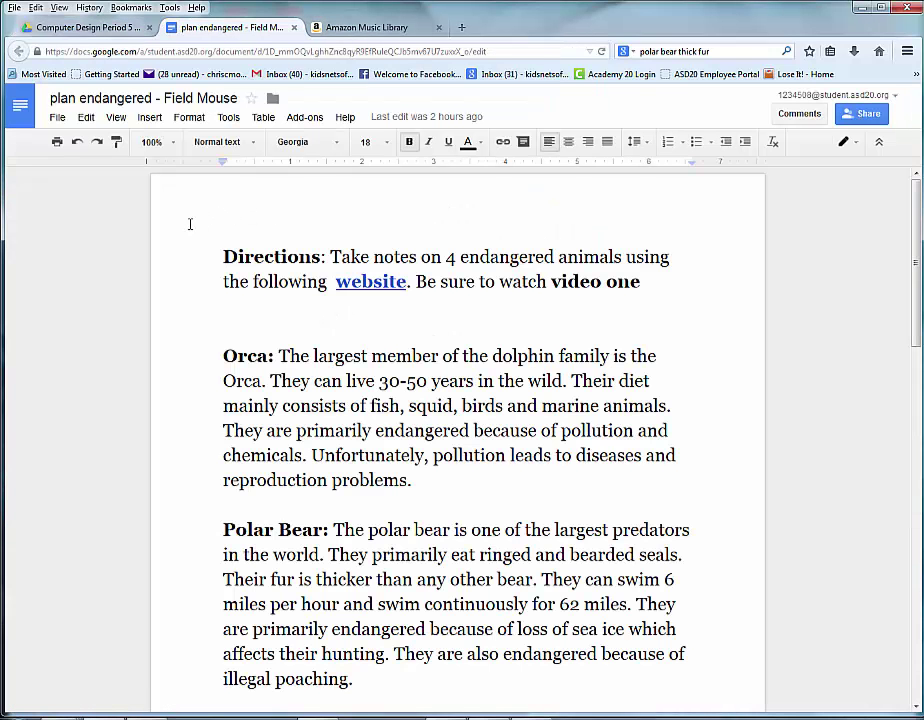
left_click(68, 28)
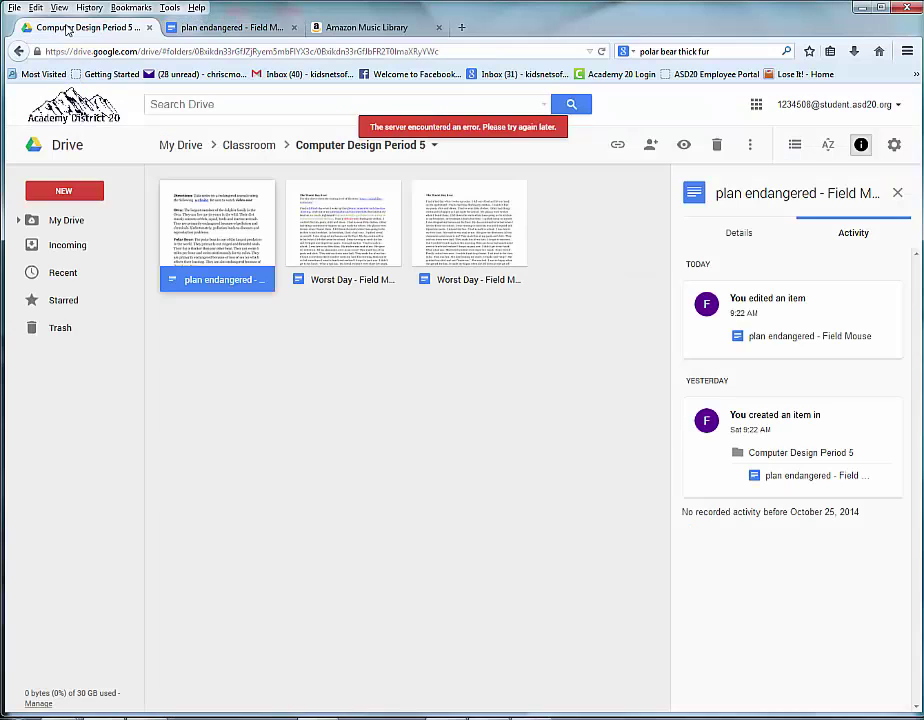
left_click(168, 27)
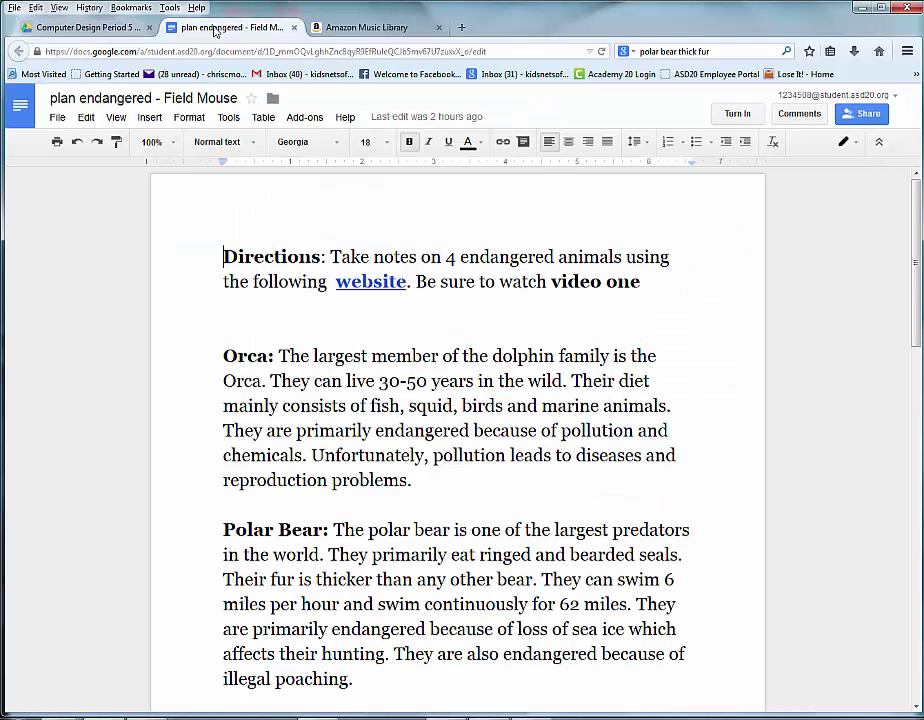
left_click(80, 28)
left_click(62, 190)
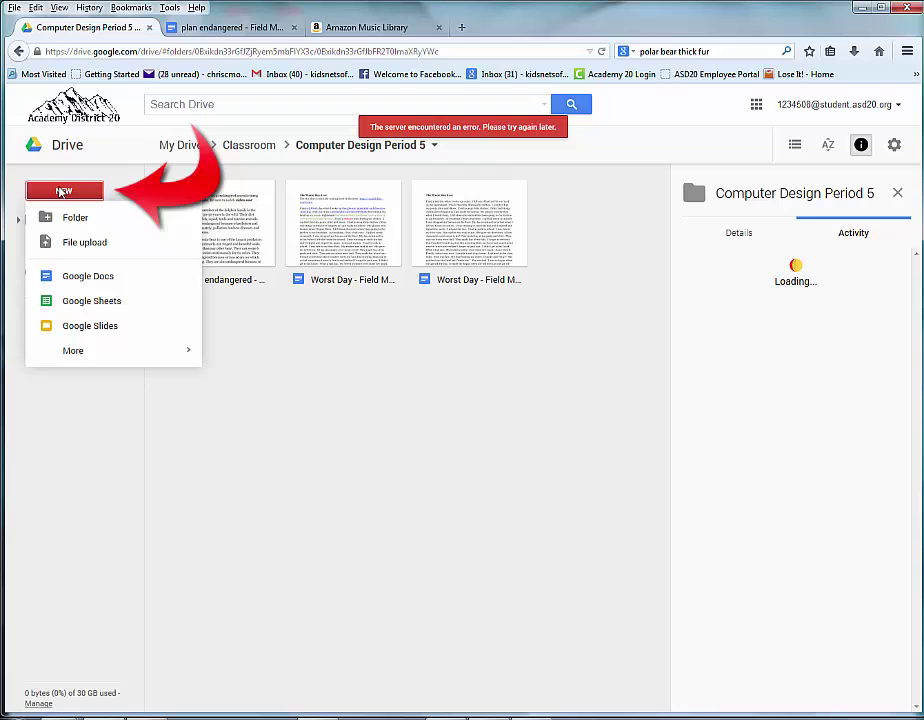
mouse_move(76, 357)
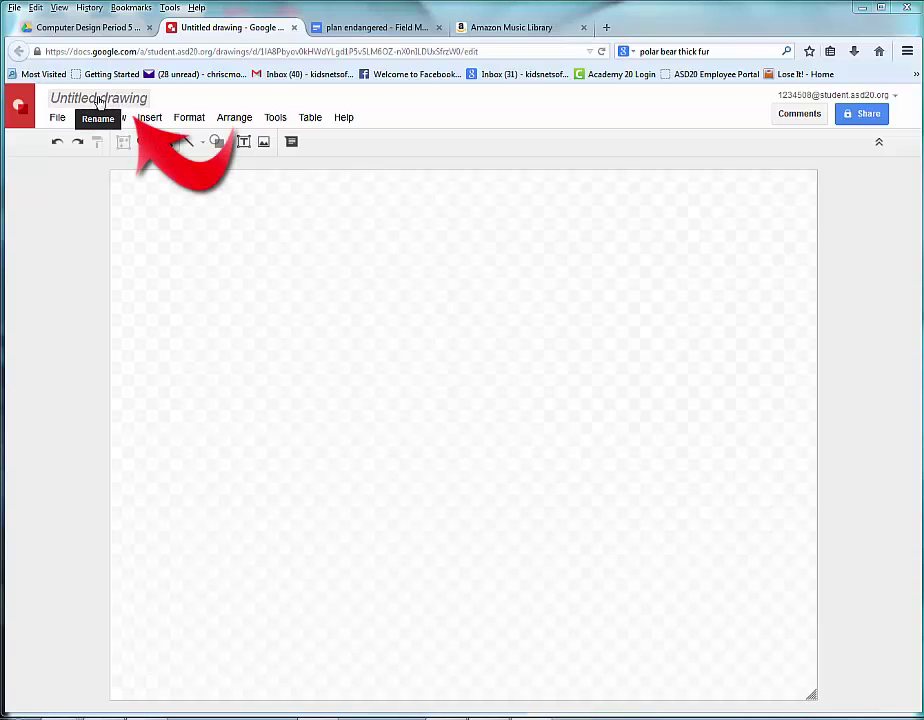
- Name the drawing 'Endangered Animals' and set a custom 8.3 × 9.9 inch page size
left_click(97, 100)
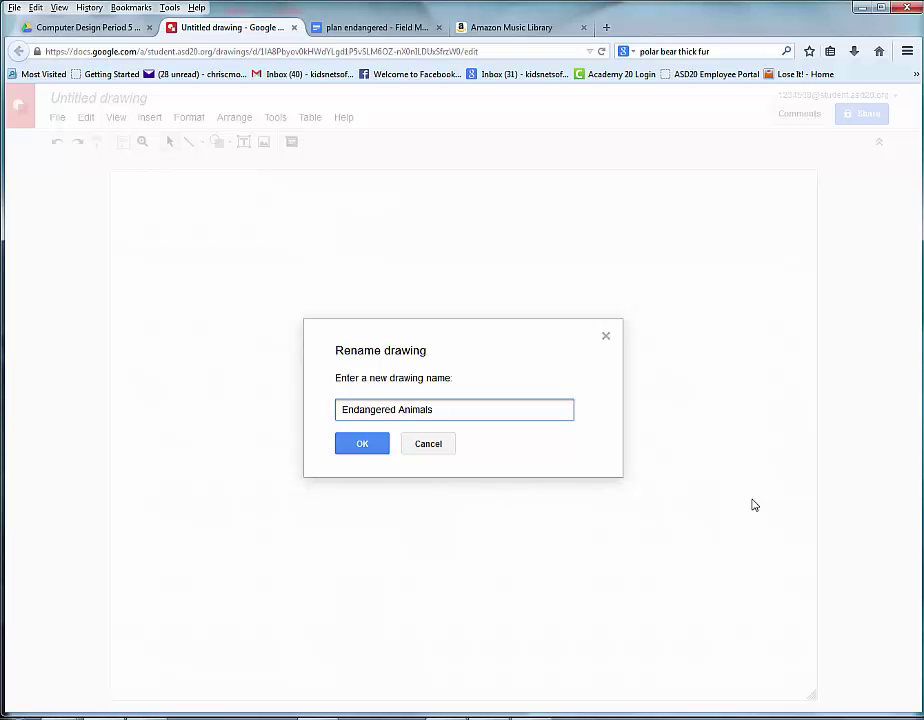
left_click(362, 443)
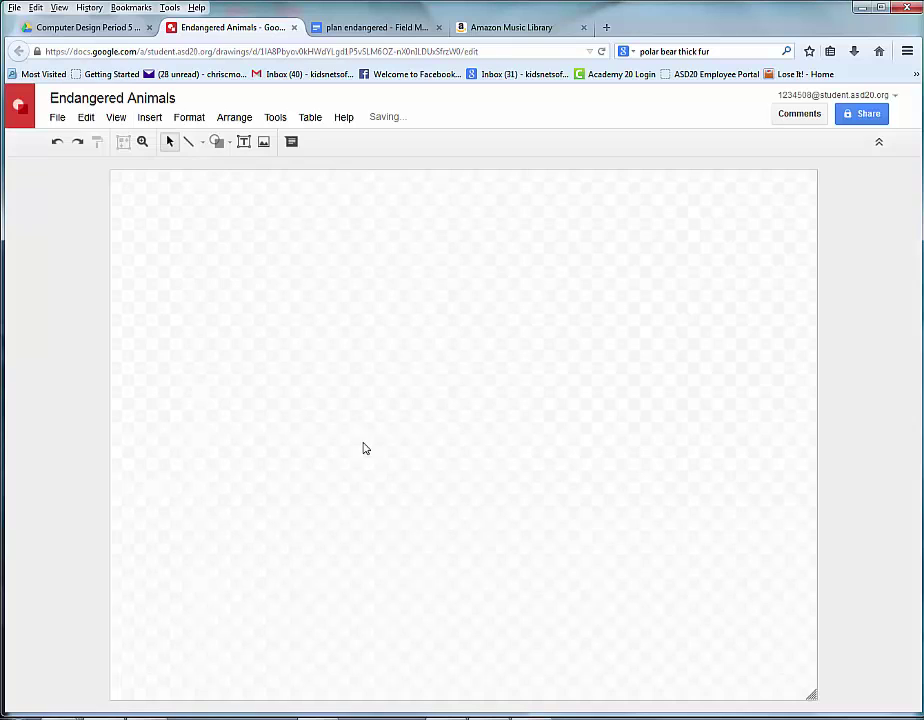
left_click(54, 120)
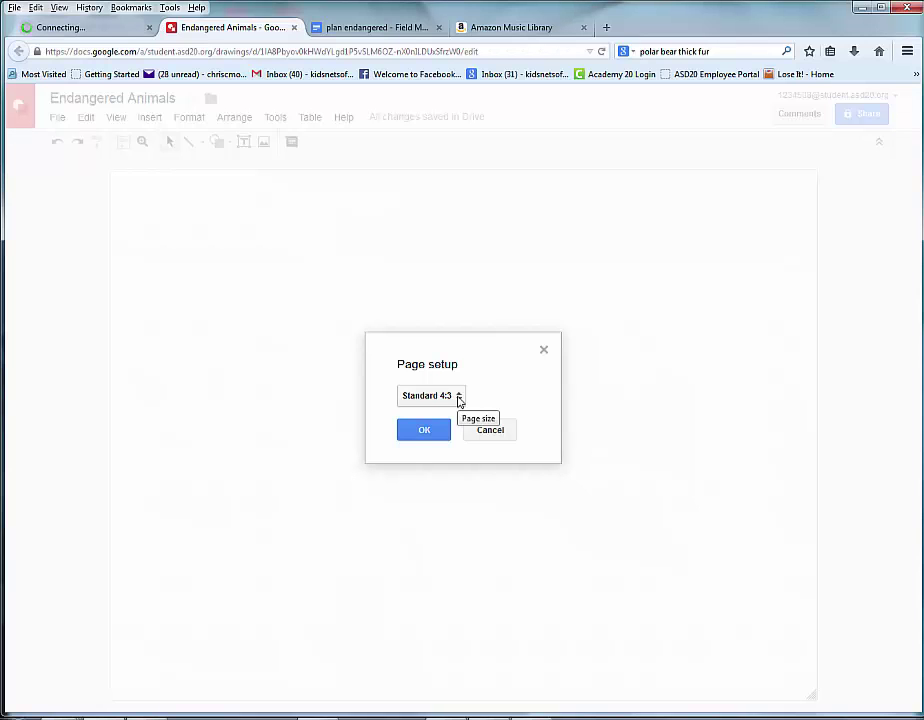
left_click(458, 398)
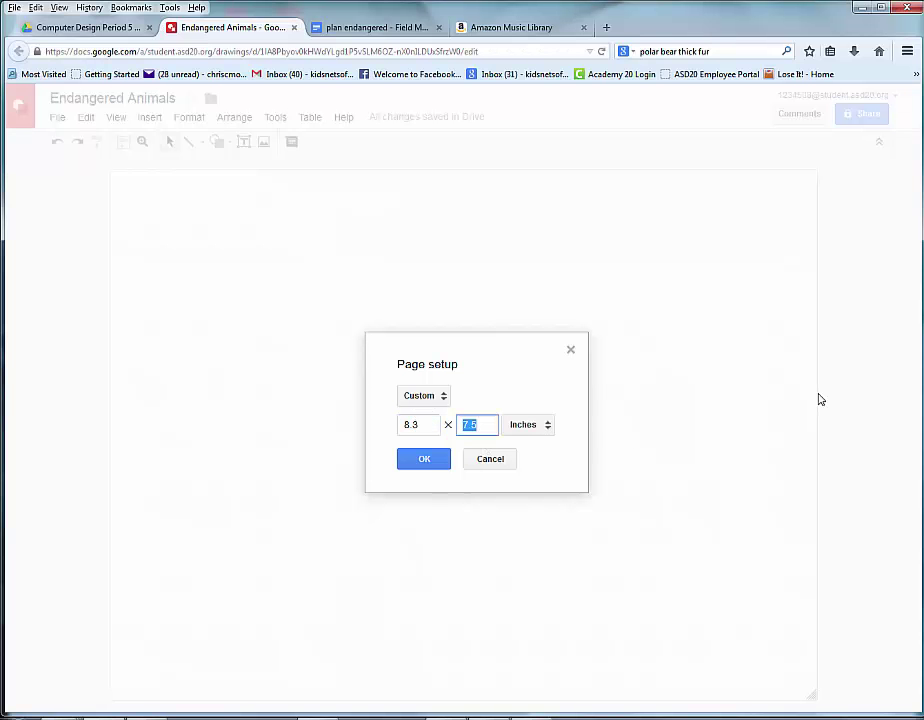
type("9.9")
left_click(424, 458)
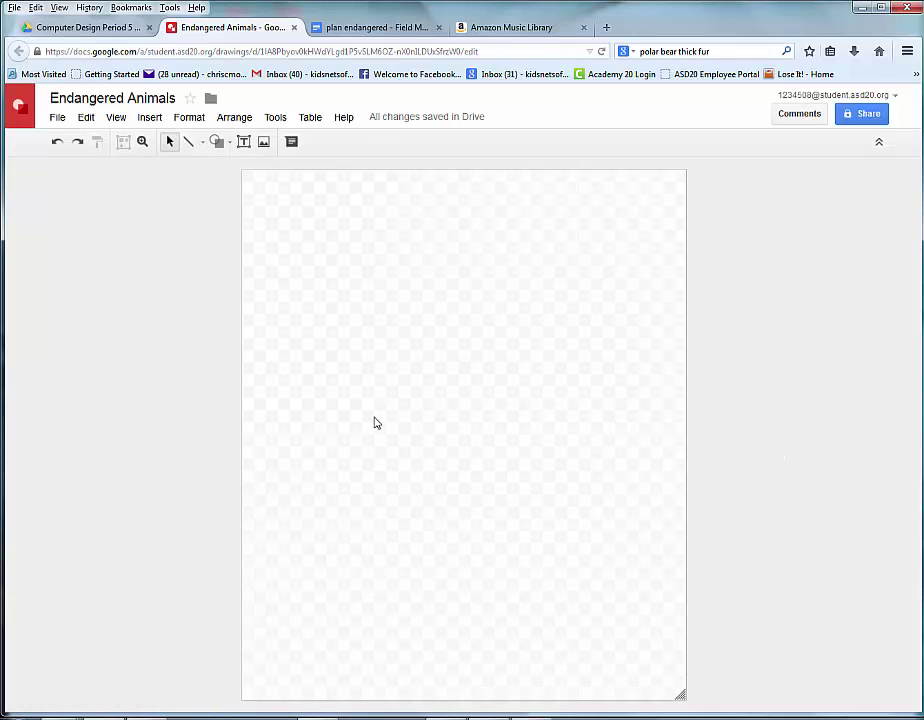
- Make the page background light green
right_click(348, 296)
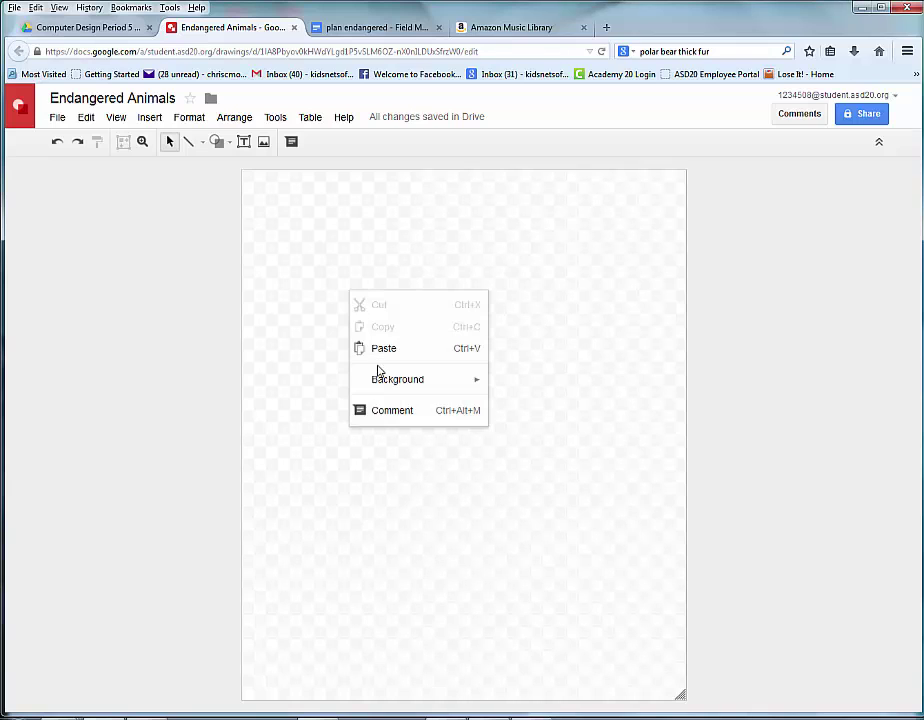
mouse_move(381, 380)
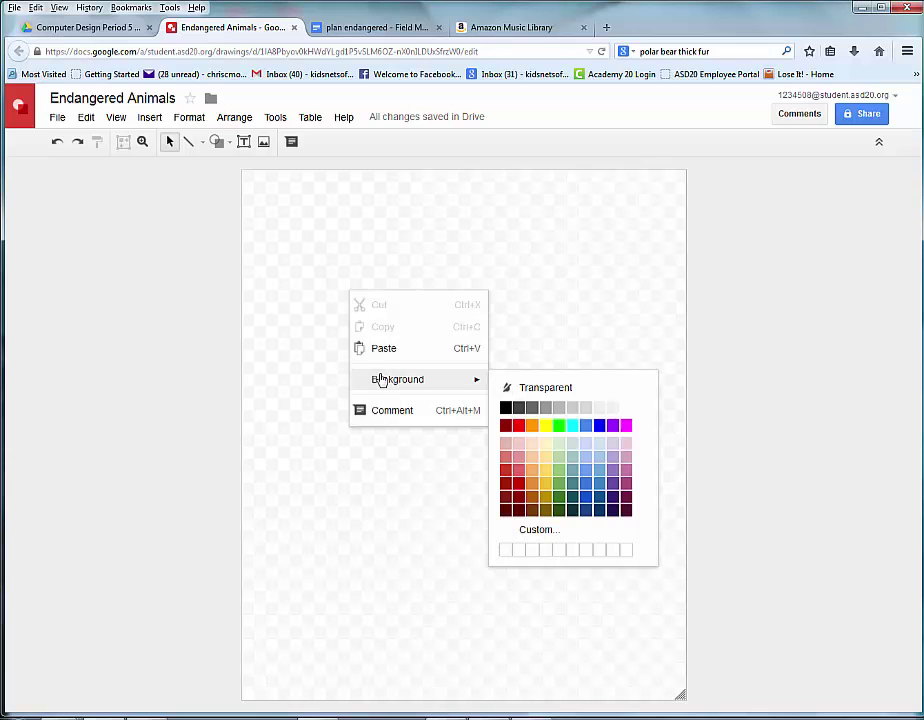
left_click(559, 456)
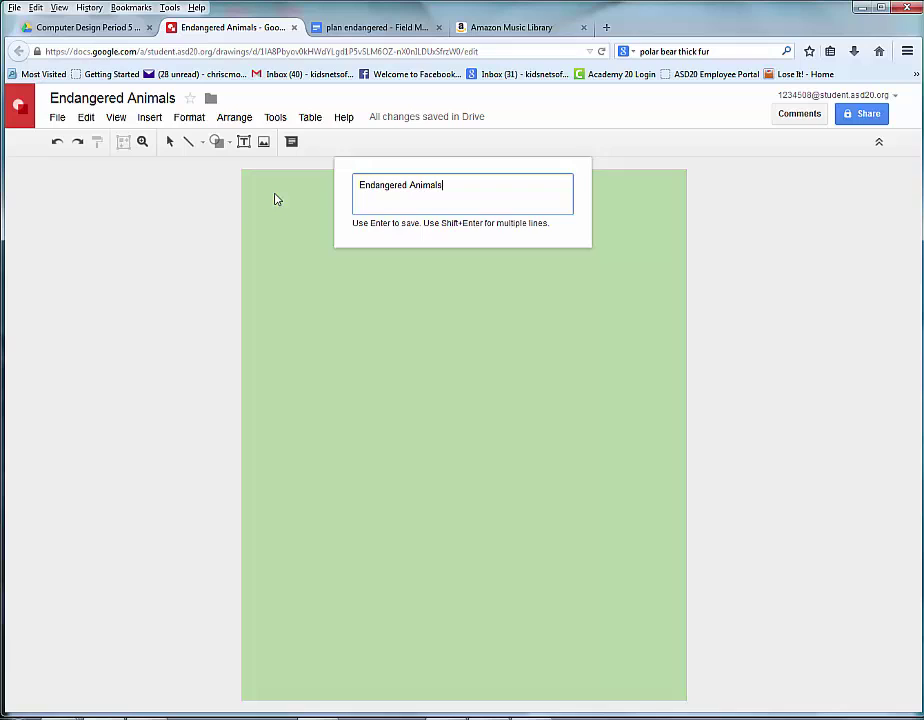
- Insert the Endangered Animals word art, remove its outline and fill it dark green
key("Return")
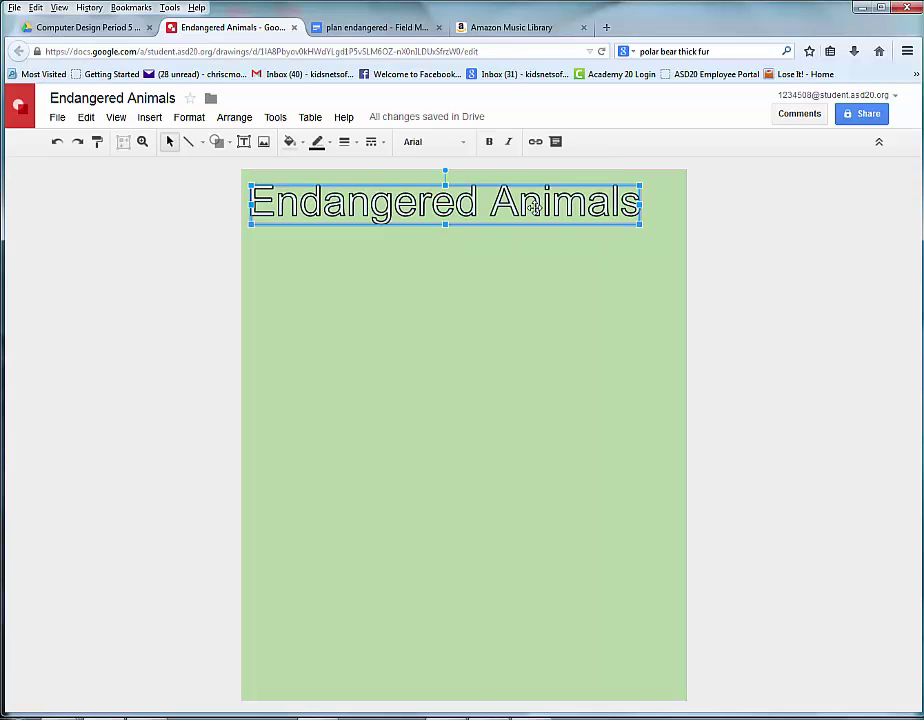
left_click(332, 143)
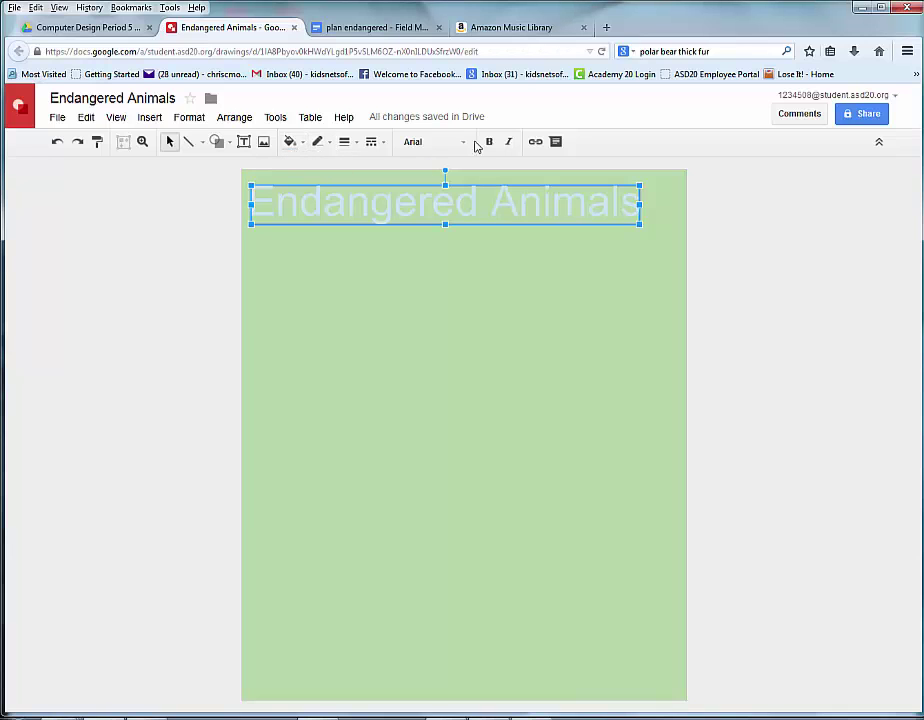
left_click(303, 143)
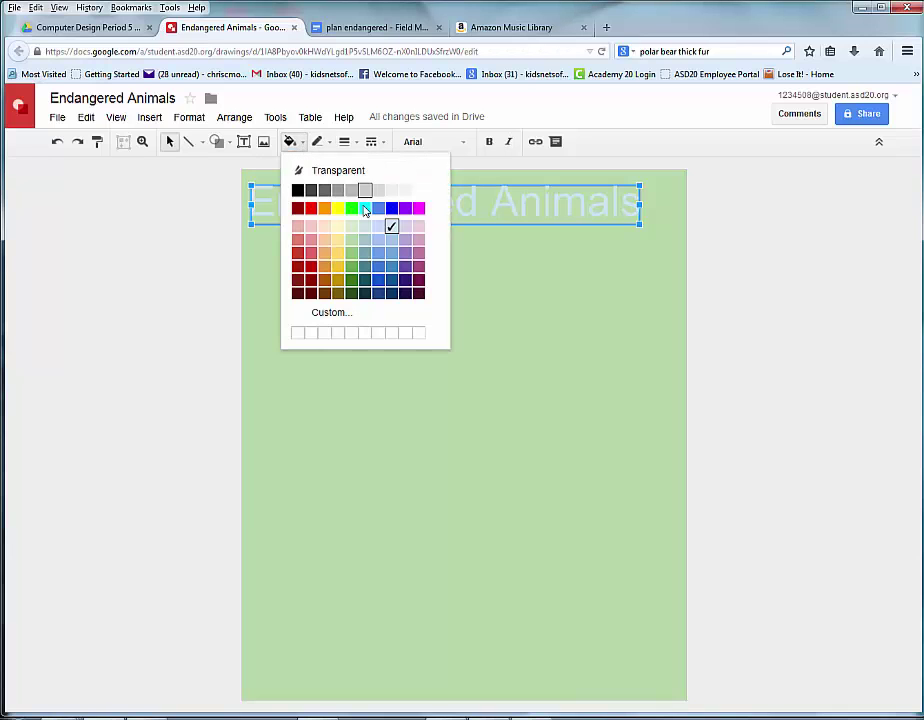
left_click(351, 294)
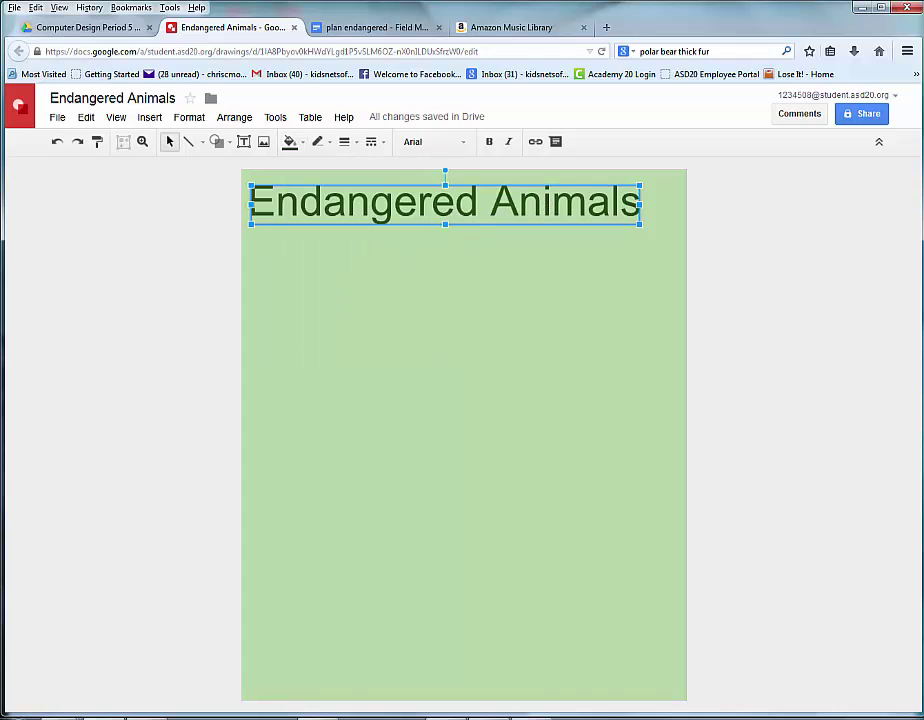
- Set the title font to Special Elite and narrow its box to fit the text
left_click(463, 146)
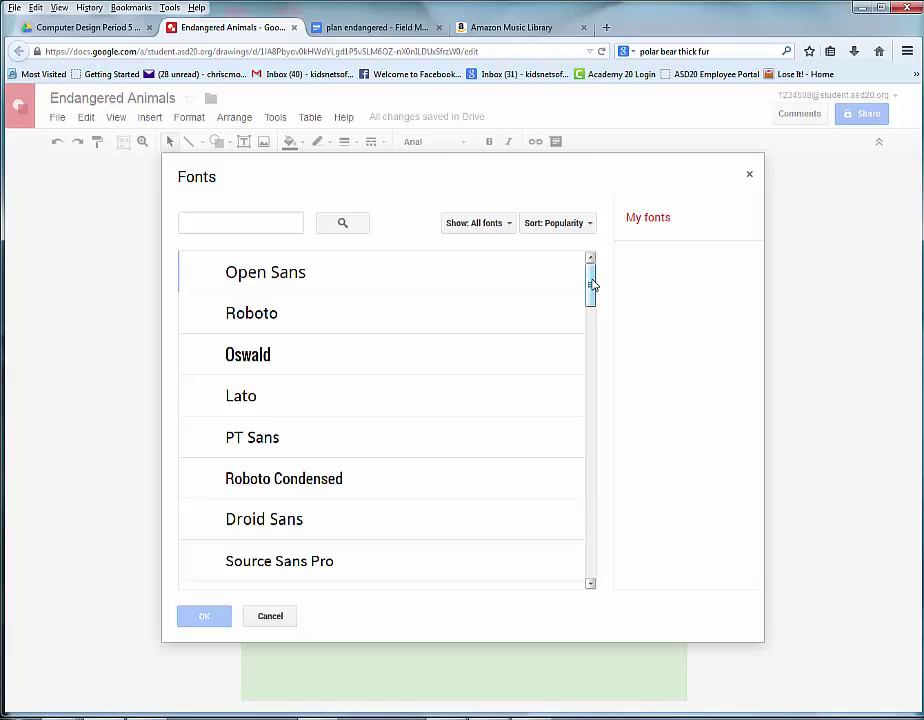
left_click_drag(592, 285, 560, 400)
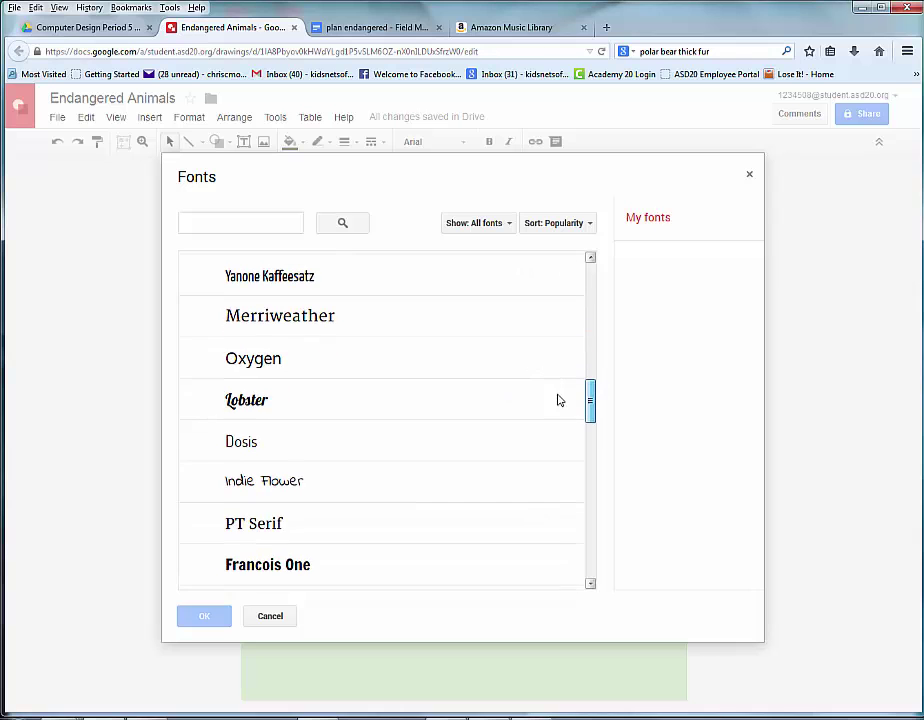
scroll(557, 400, "down", 2)
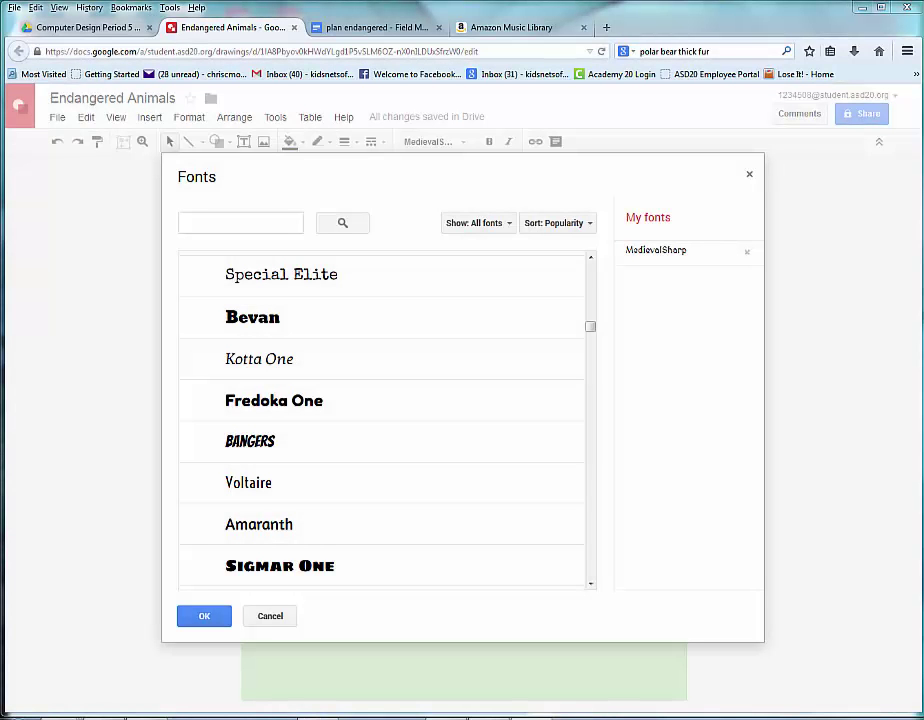
left_click(287, 273)
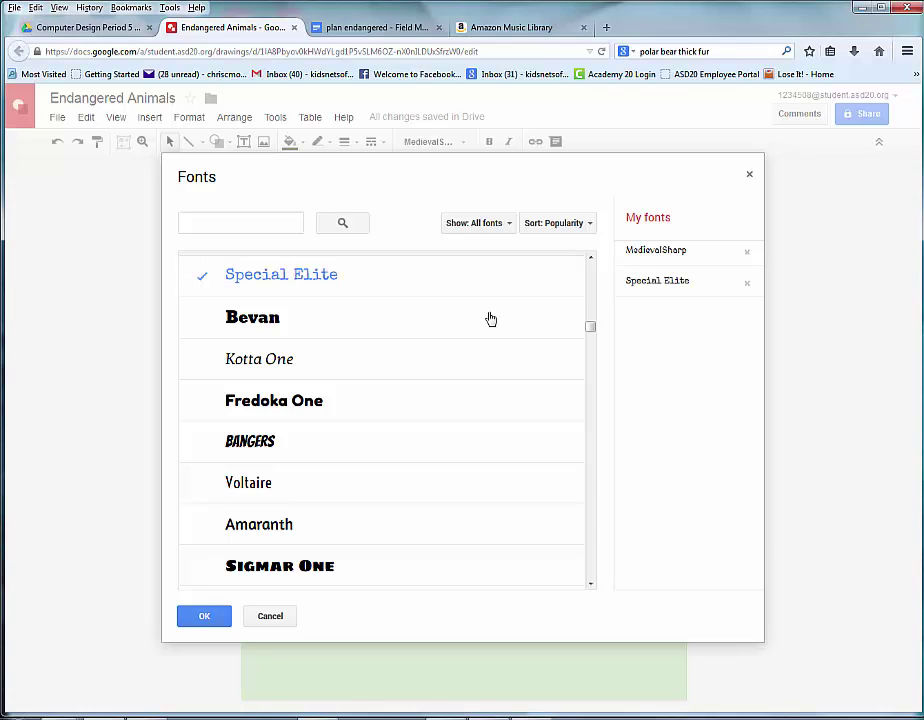
left_click(201, 616)
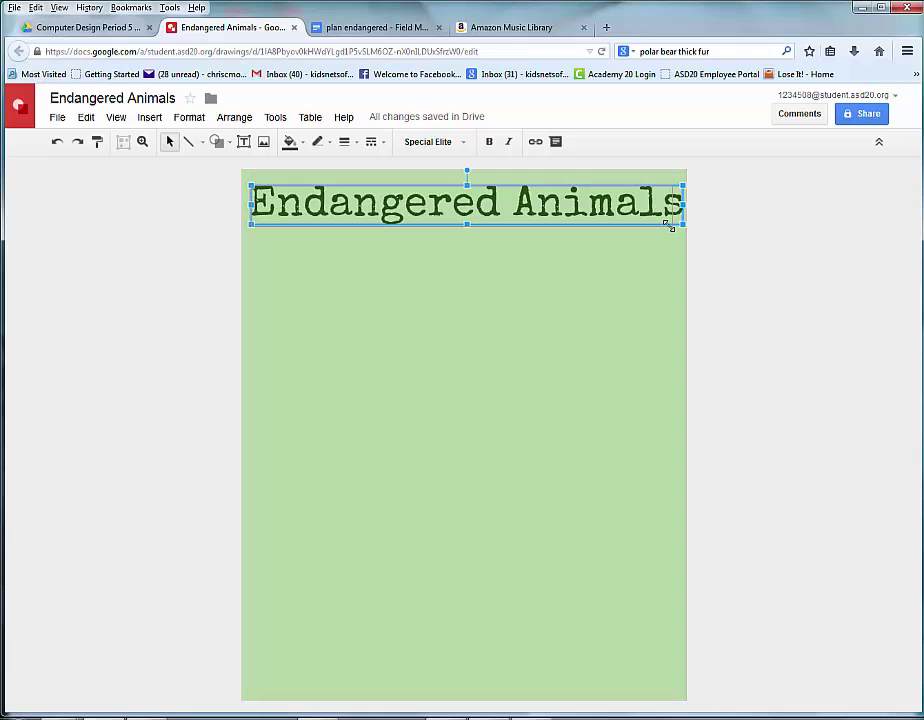
left_click_drag(665, 225, 648, 227)
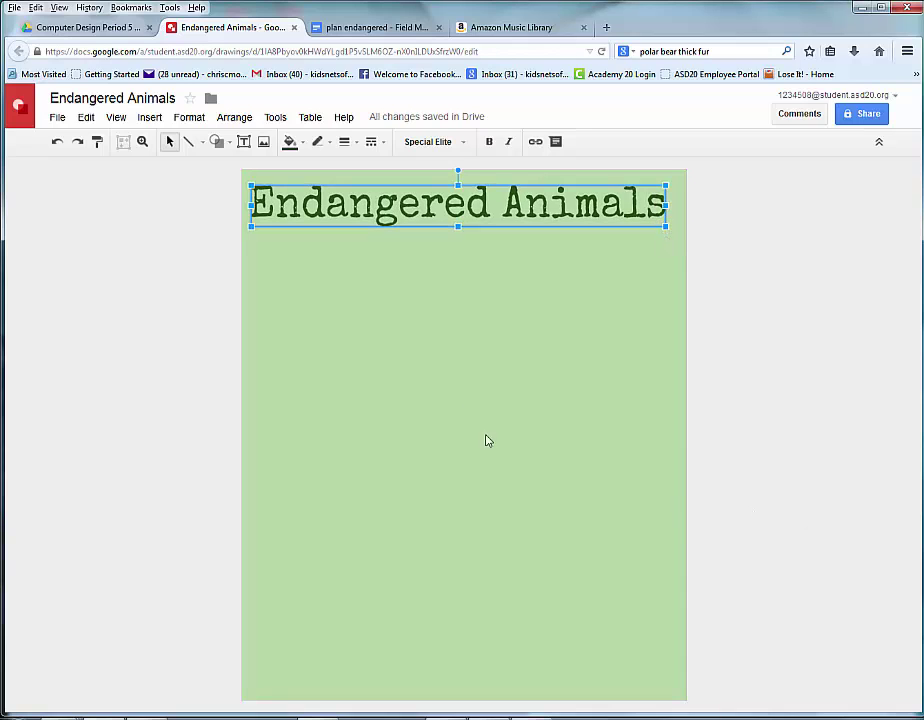
left_click(516, 414)
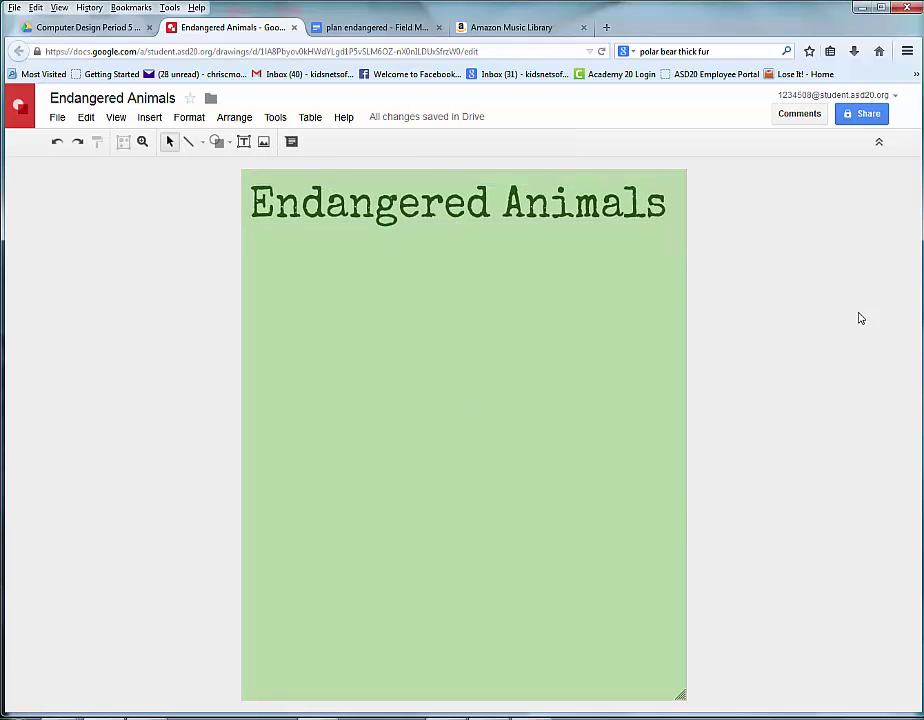
- Upload orca.jpg from Desktop > computer class > images onto the poster
left_click(148, 118)
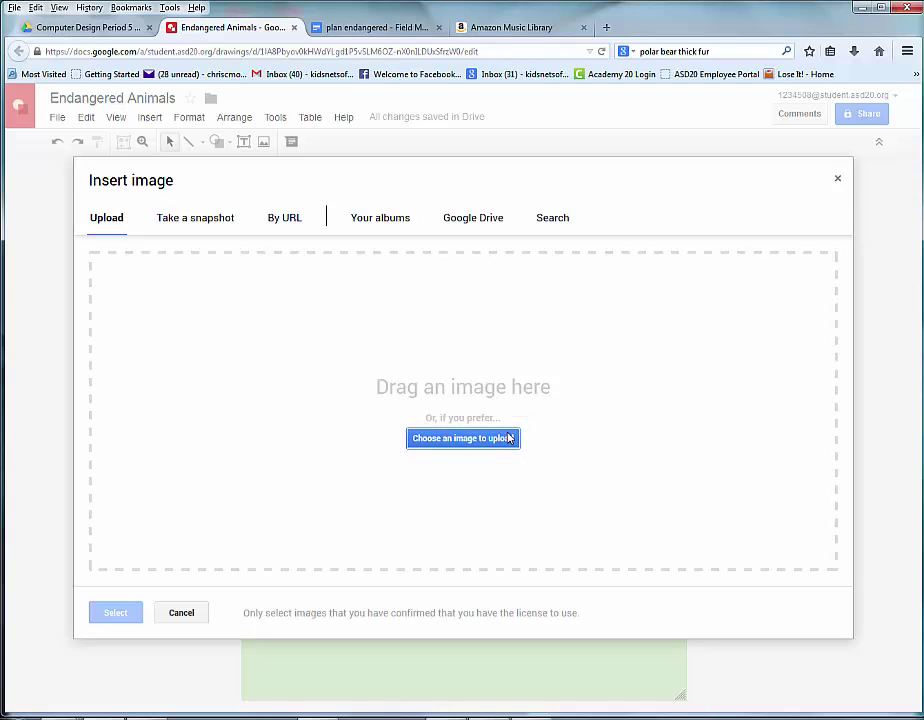
left_click(449, 440)
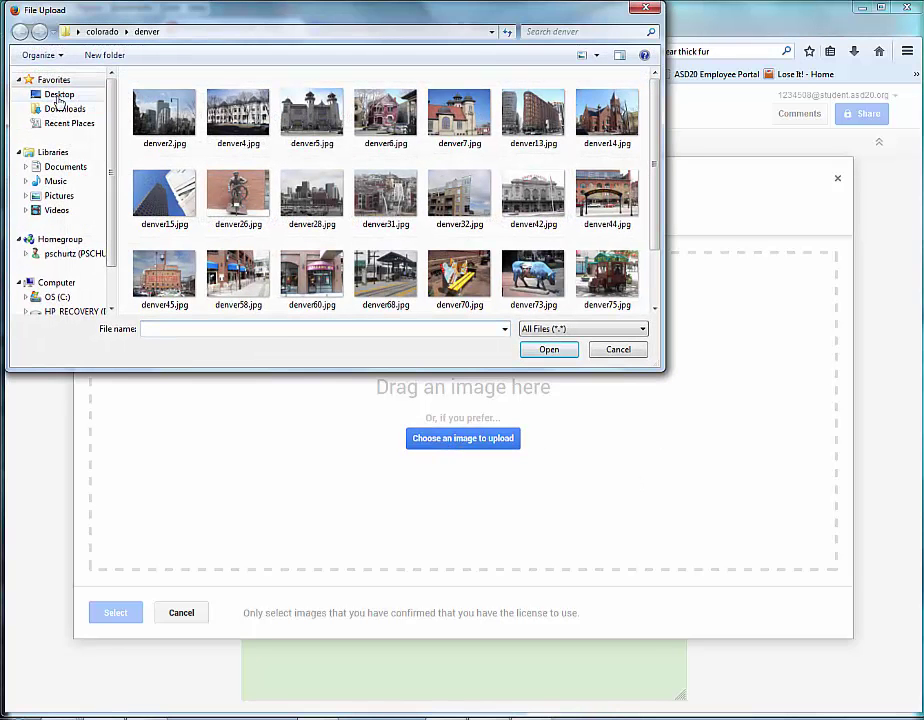
left_click(58, 97)
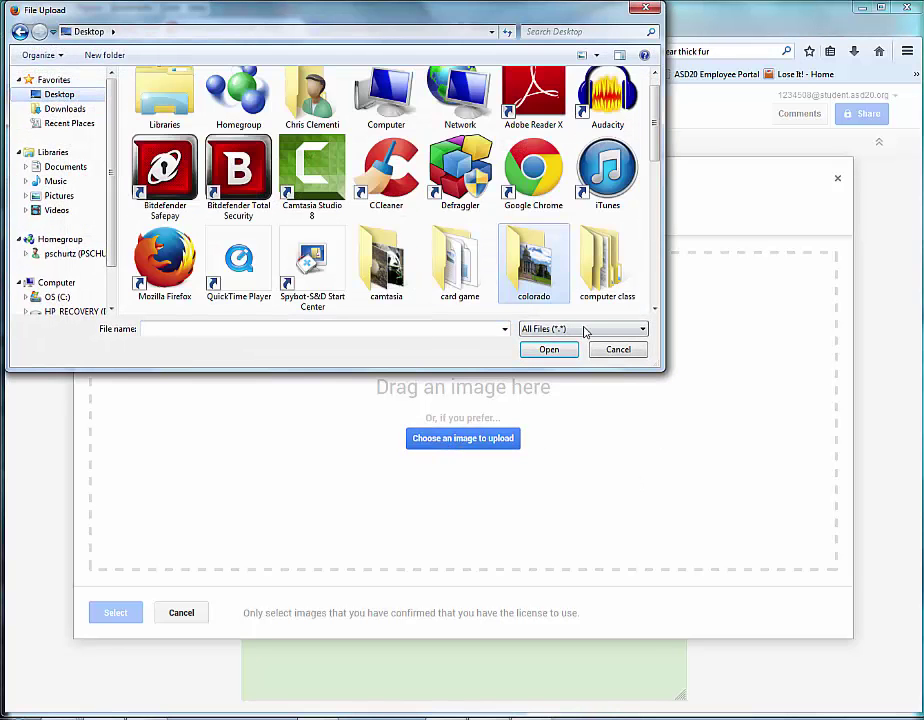
double_click(612, 250)
double_click(158, 95)
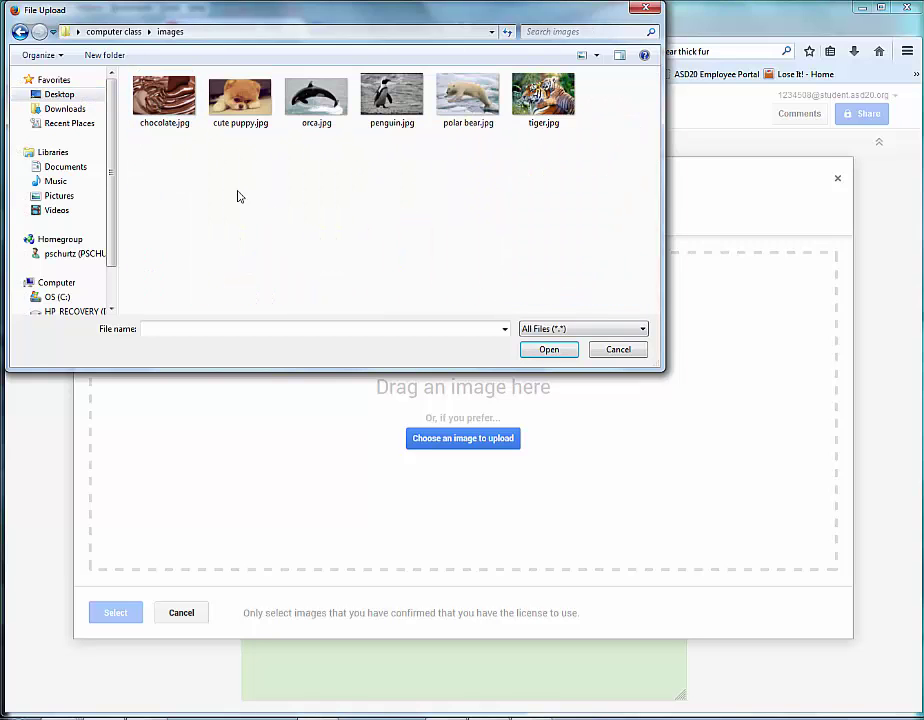
left_click(322, 100)
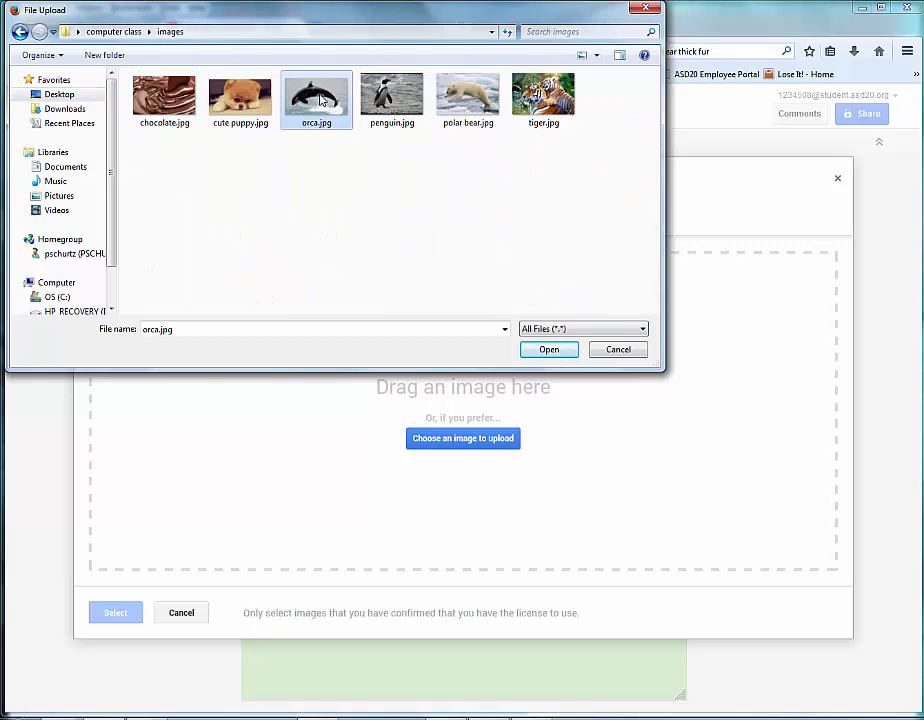
left_click(548, 351)
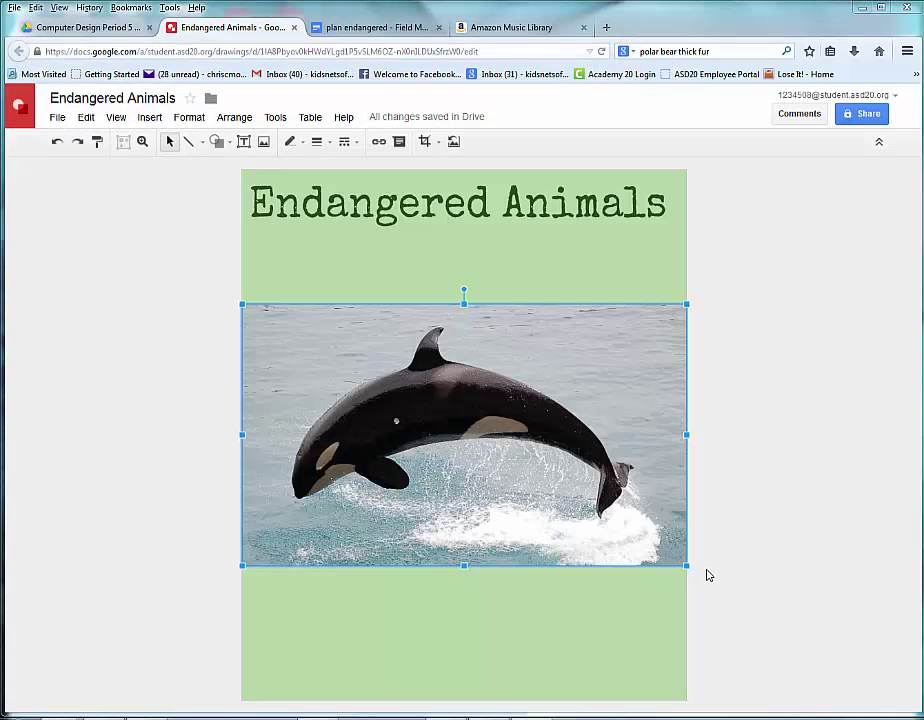
- Shrink the orca photo, move it top-left under the title, and mask it as a Round Diagonal Corner Rectangle
left_click_drag(686, 566, 472, 440)
left_click_drag(376, 350, 385, 296)
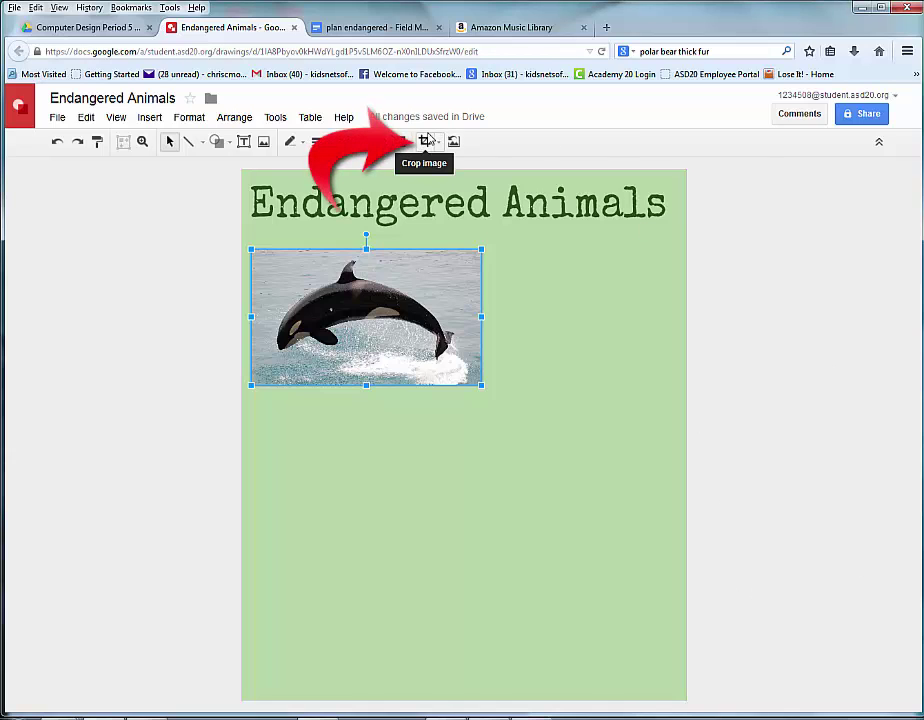
left_click(437, 142)
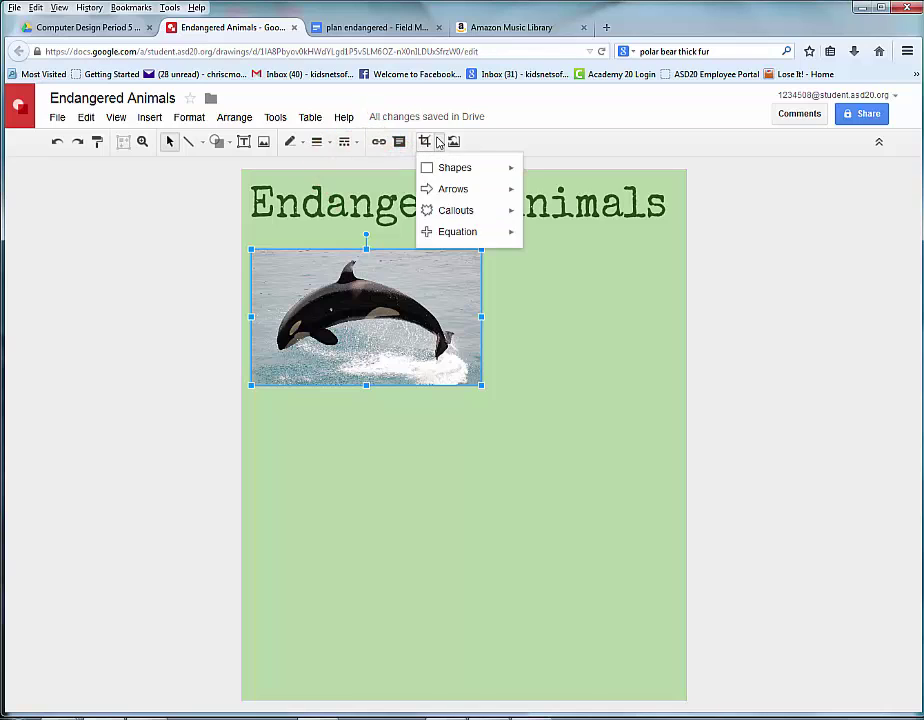
mouse_move(444, 168)
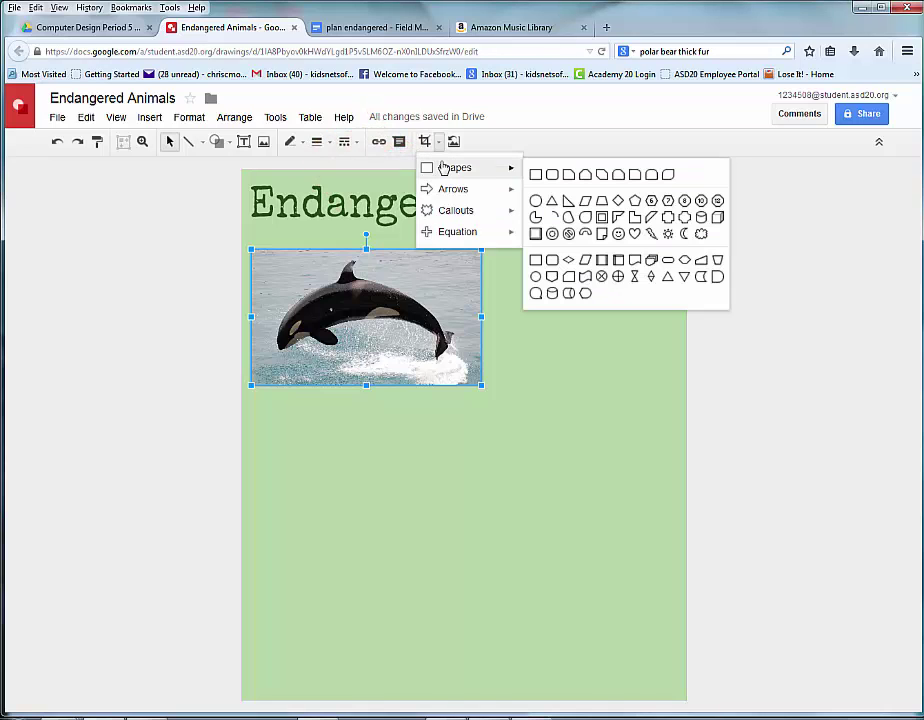
left_click(669, 176)
- Shrink the orca photo further and nudge it slightly right and down
left_click(520, 404)
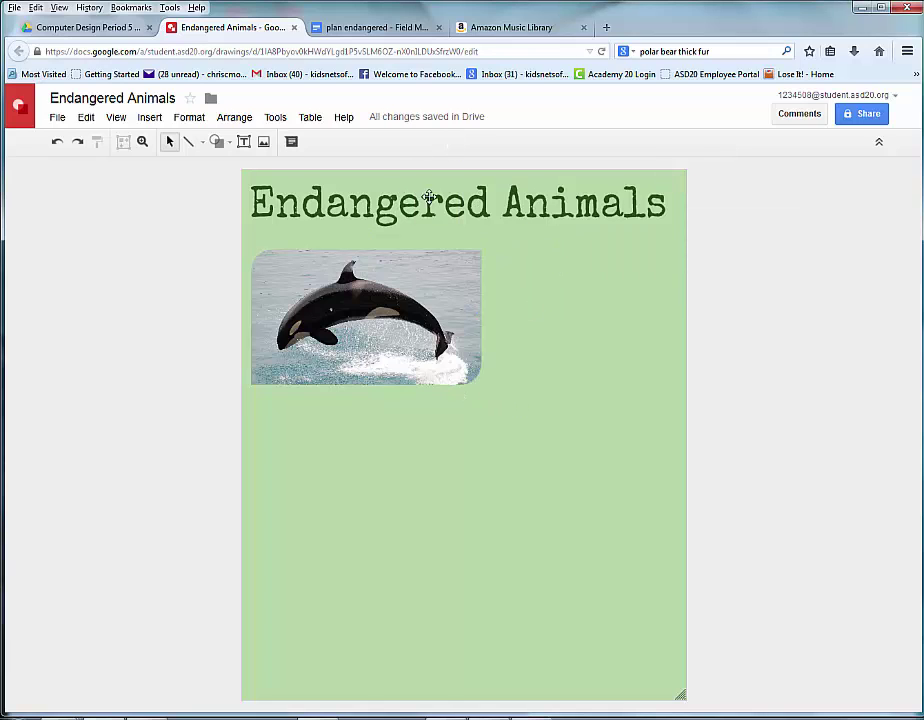
left_click(447, 379)
left_click_drag(480, 385, 421, 349)
left_click_drag(318, 299, 323, 301)
left_click(561, 525)
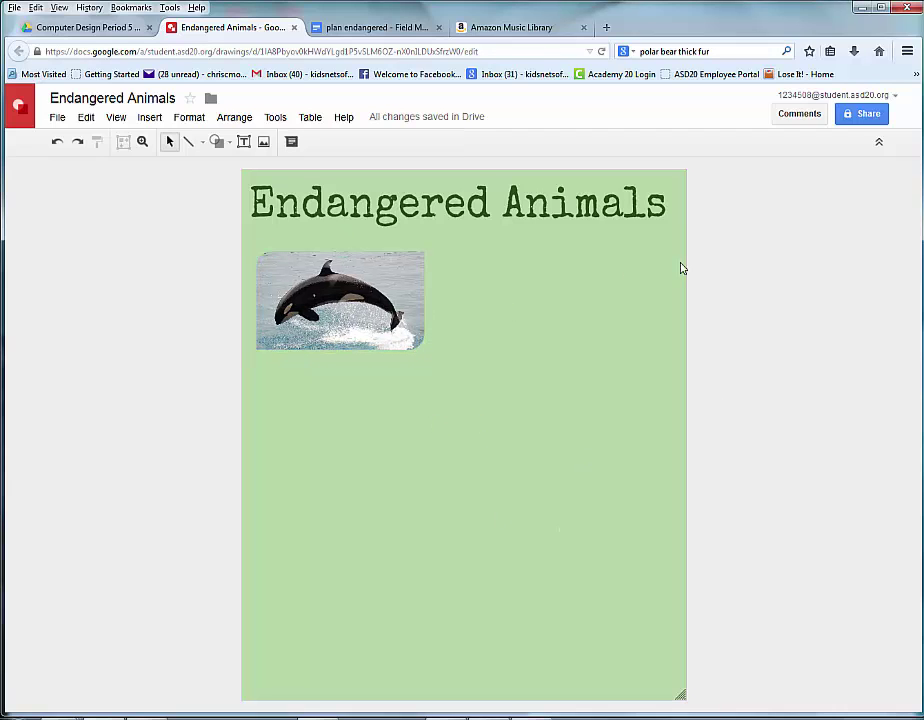
left_click(150, 118)
- Insert the penguin photo and crop its right side to make it narrower
left_click(164, 166)
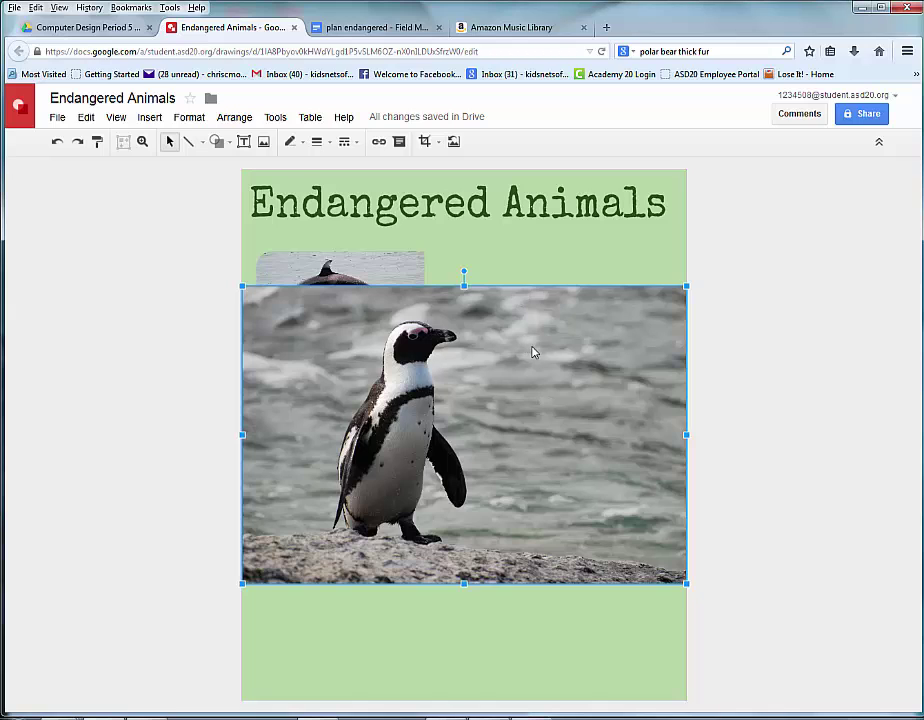
left_click(424, 142)
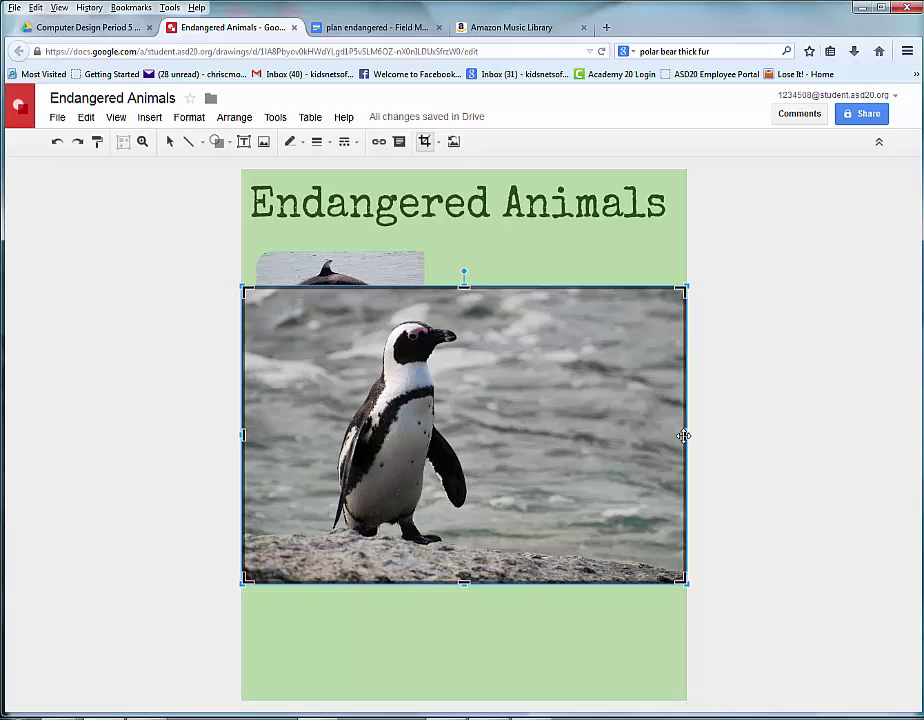
left_click_drag(684, 434, 556, 434)
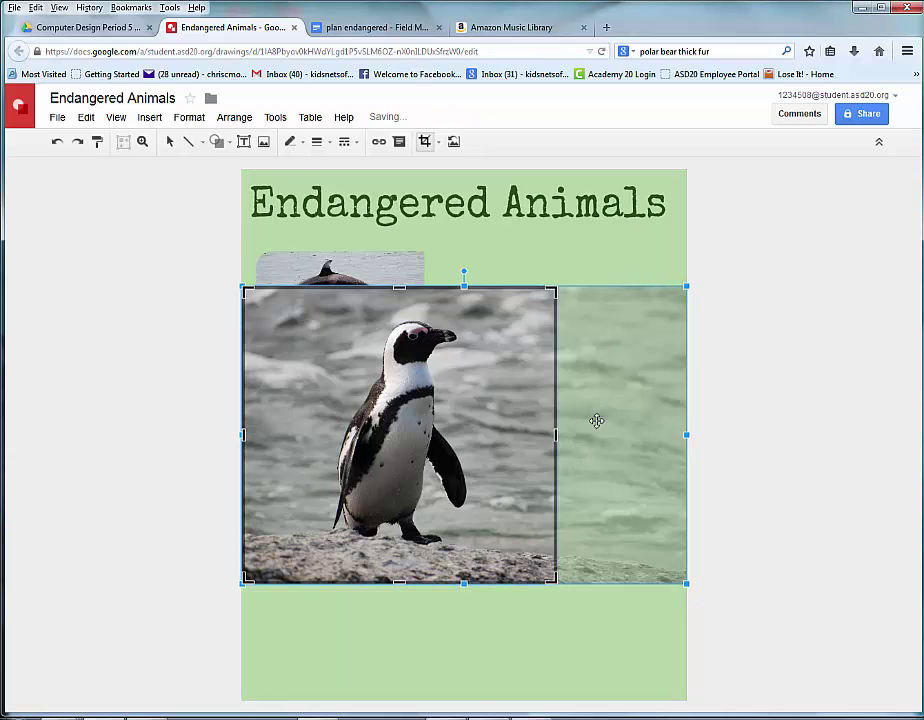
left_click(556, 263)
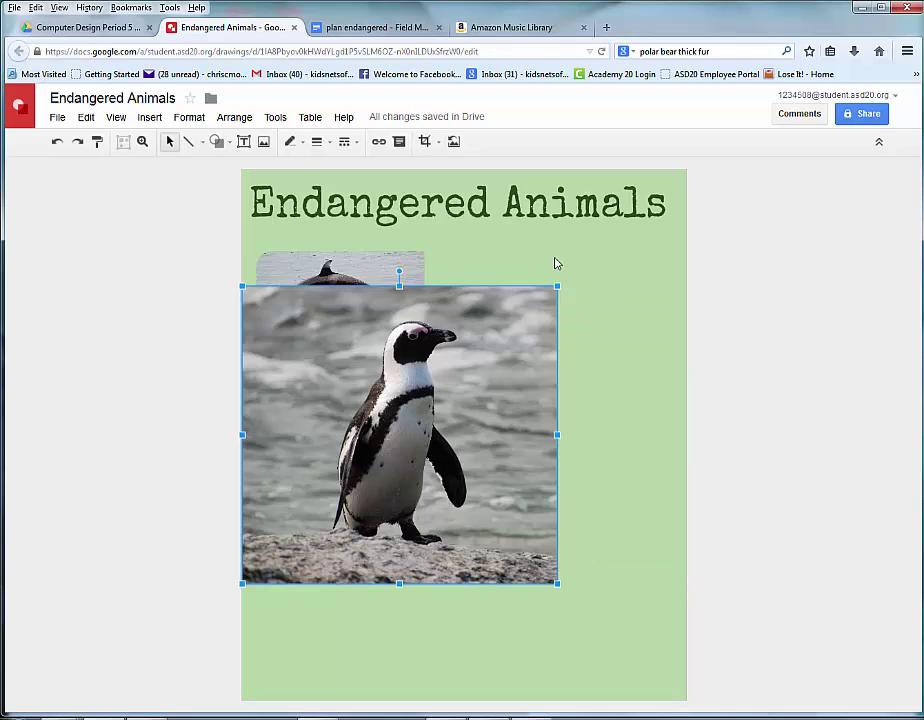
- Mask the penguin as a Rounded Rectangle, shrink it and place it top-right beside the orca
left_click(438, 142)
mouse_move(438, 168)
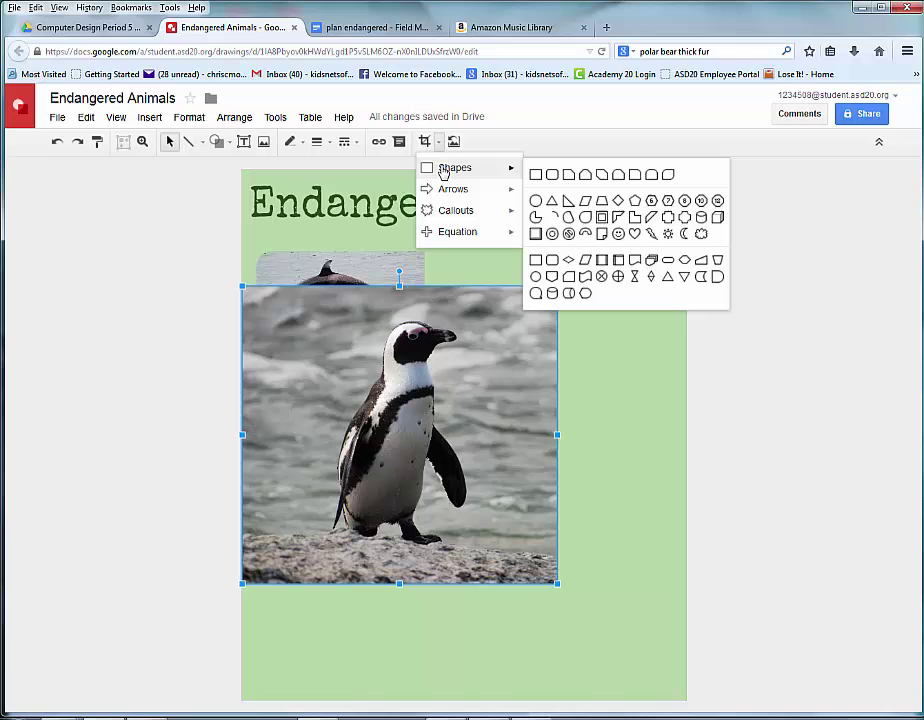
left_click(552, 175)
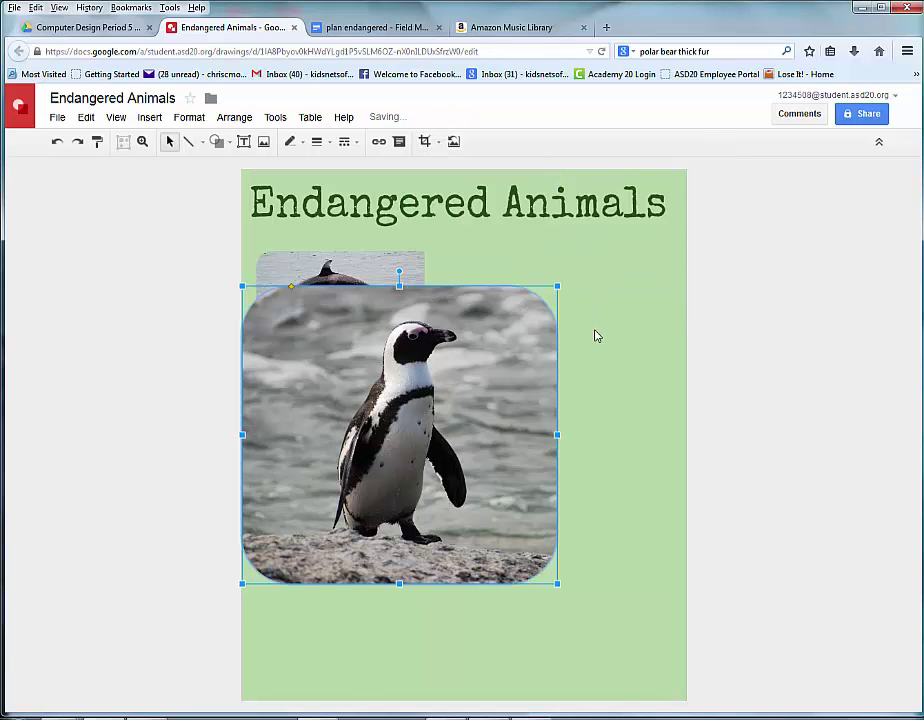
left_click_drag(559, 285, 457, 380)
left_click_drag(379, 455, 575, 326)
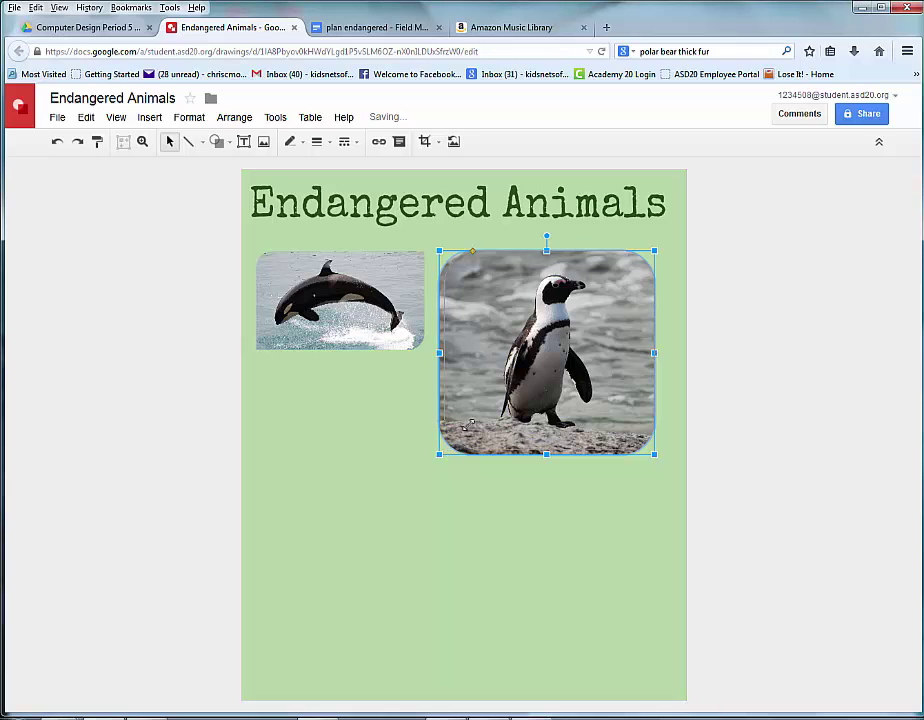
left_click_drag(437, 456, 519, 378)
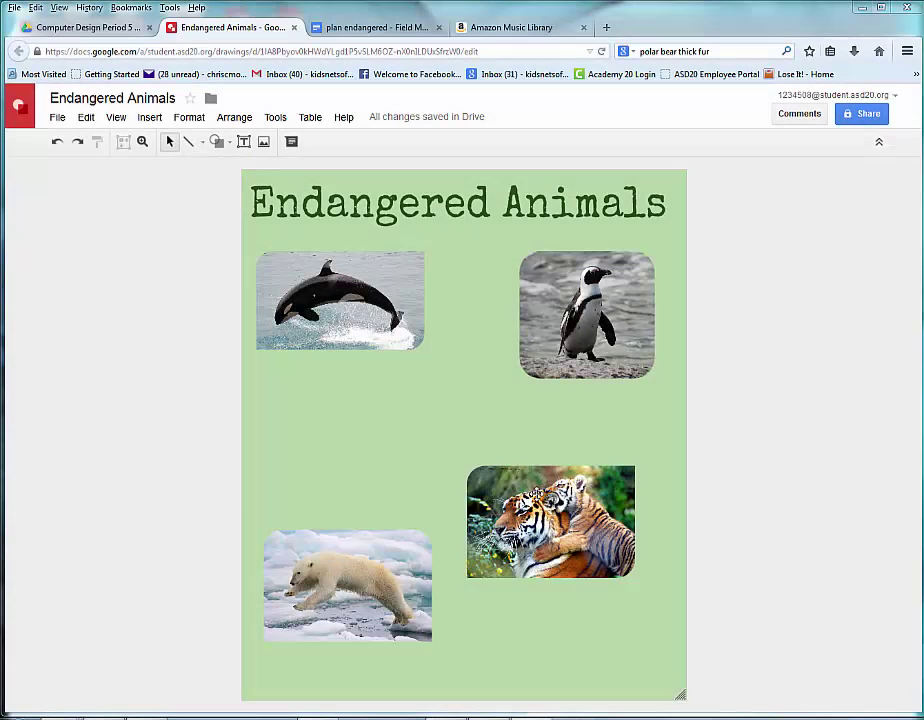
- Increase the corner rounding on the tiger photo's mask using its corner-radius handle
left_click(618, 494)
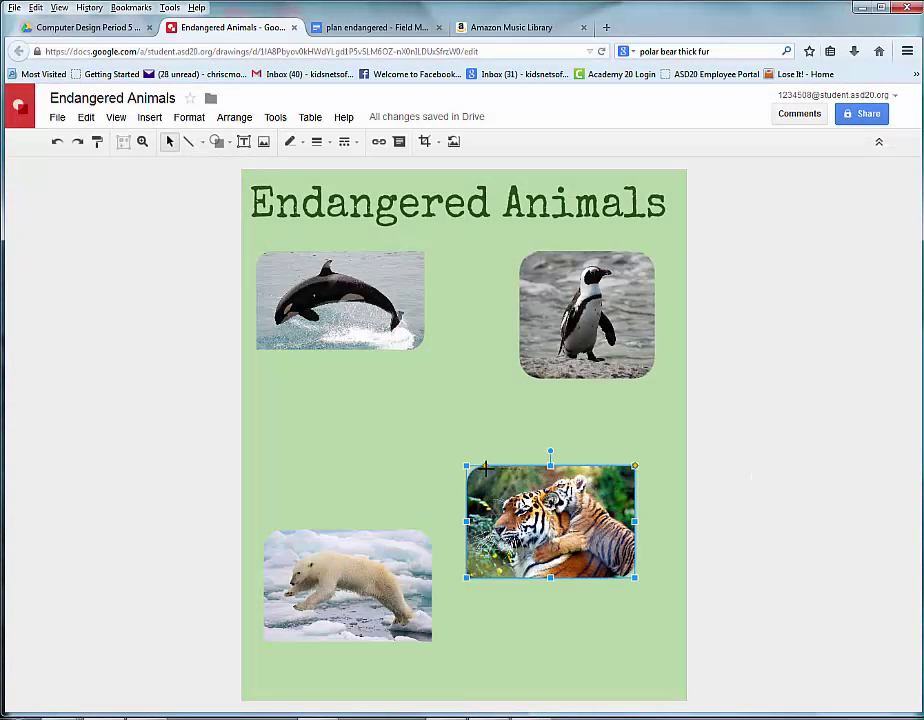
left_click_drag(484, 464, 531, 488)
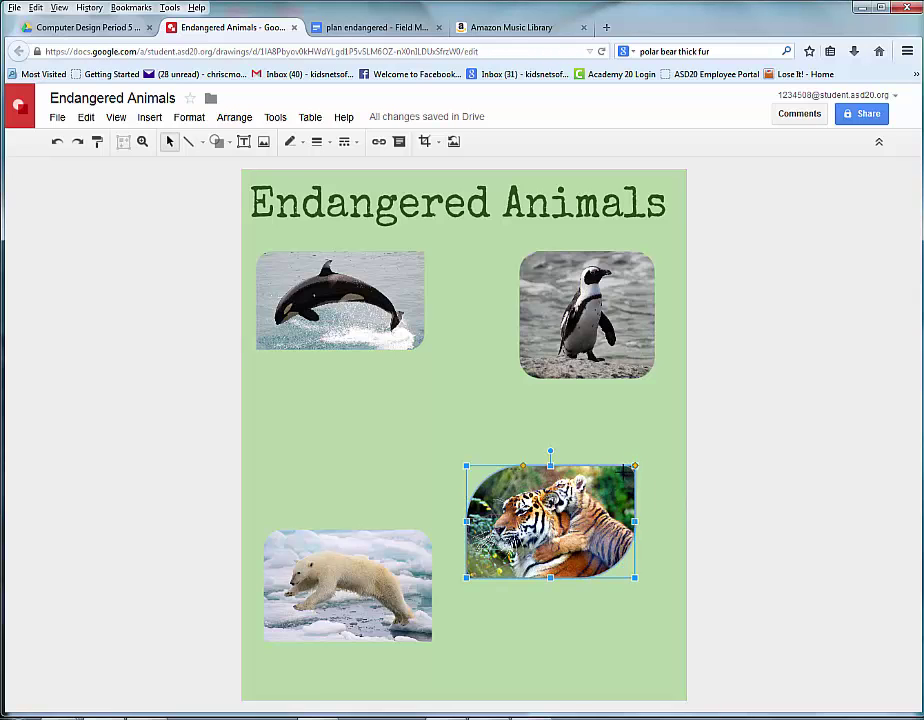
left_click(593, 445)
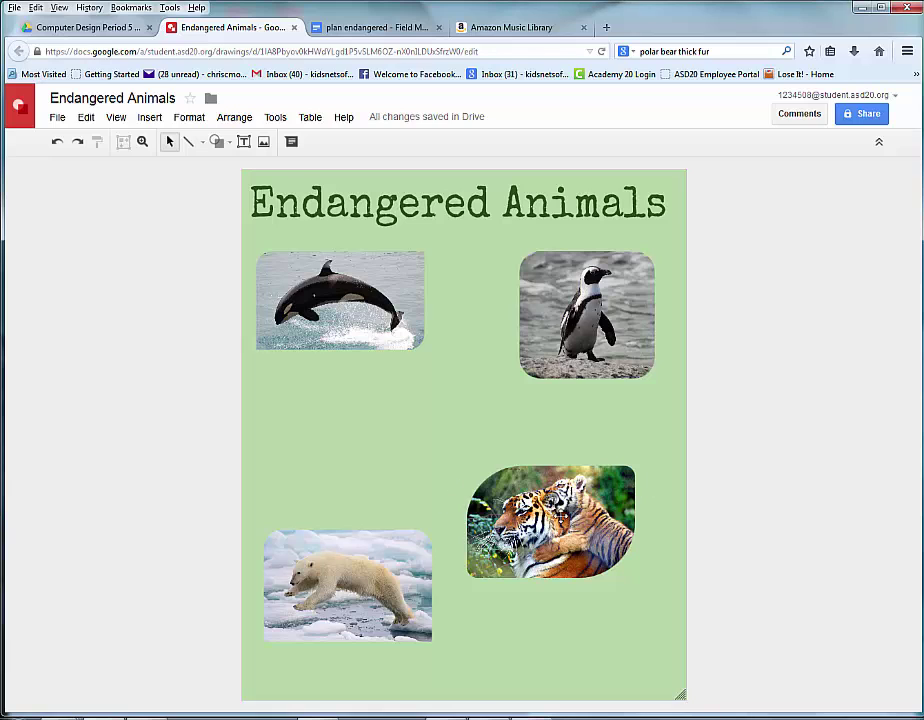